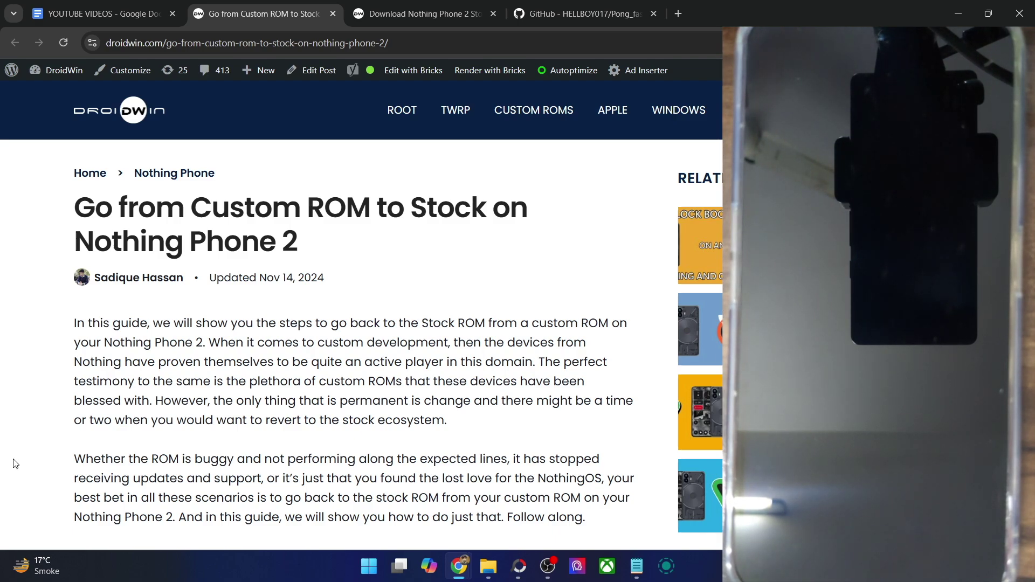
# Scroll the DroidWin guide past the intro to the Command Prompt screenshot and step 1
pyautogui.scroll(-3, 338, 360)
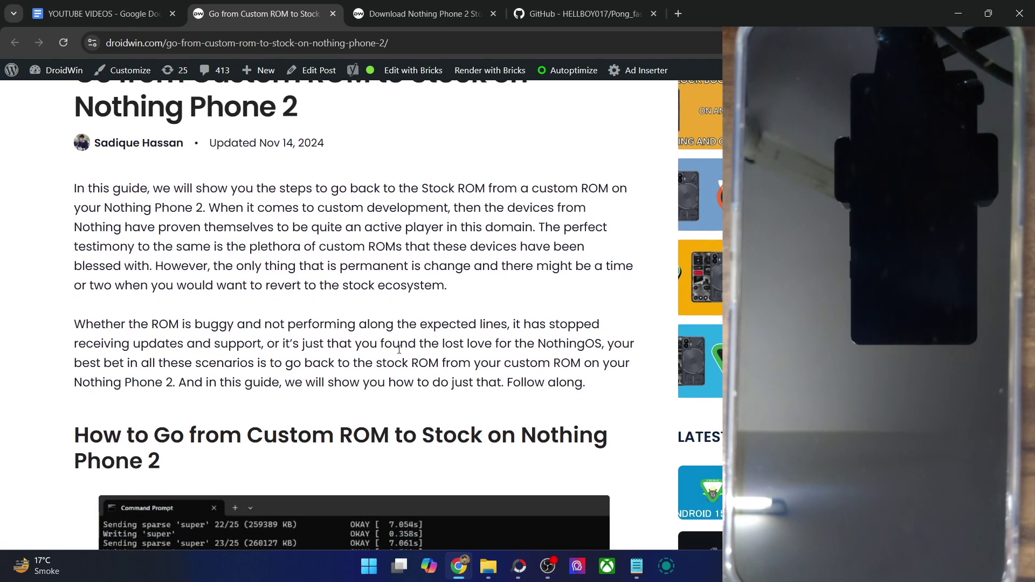
pyautogui.scroll(-5, 398, 351)
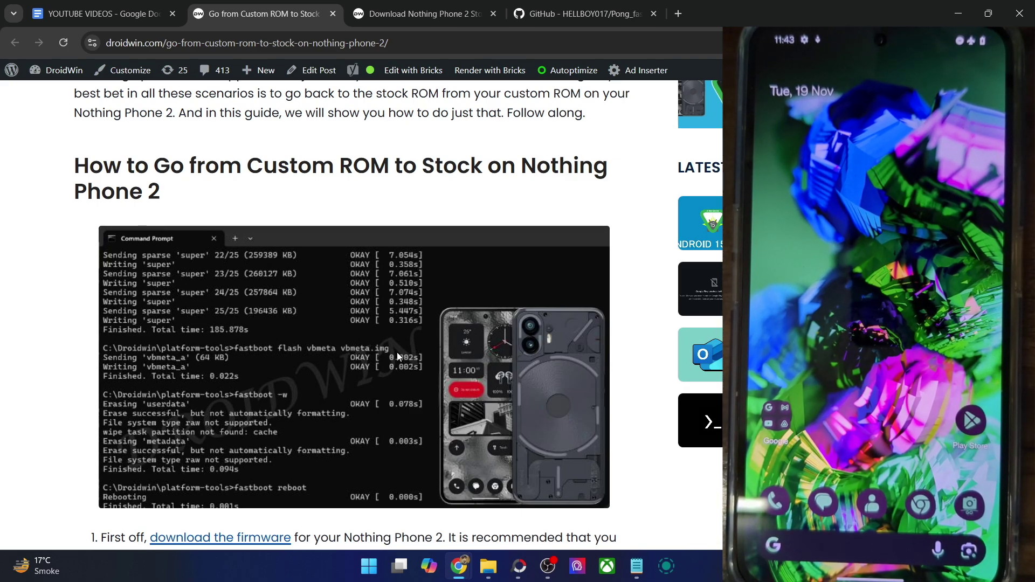
pyautogui.scroll(-2, 397, 351)
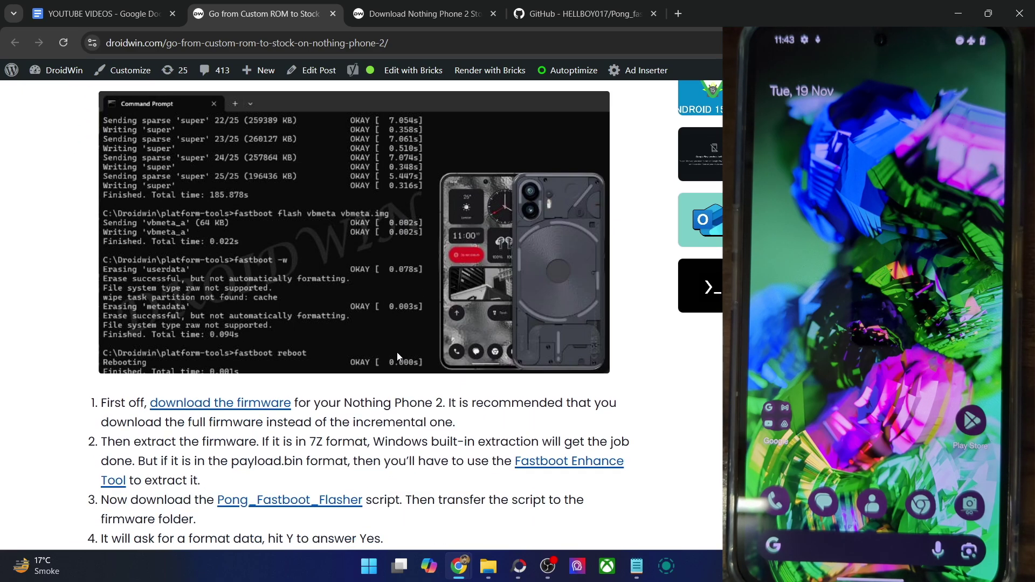
# Scroll further to read steps 1–6 and the vbmeta flashing screenshot below them
pyautogui.scroll(-1, 397, 351)
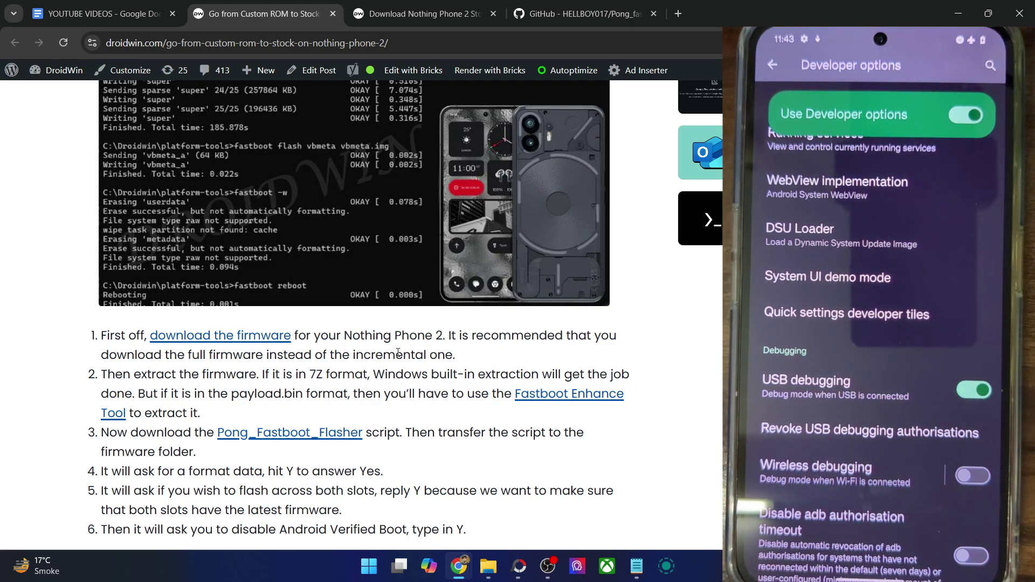
pyautogui.scroll(-3, 398, 352)
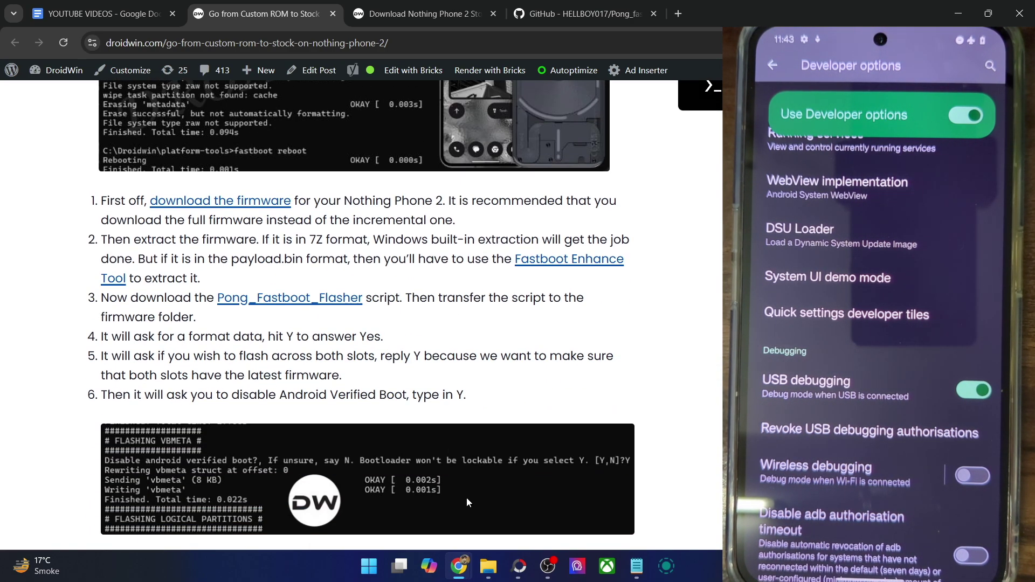
pyautogui.moveTo(496, 571)
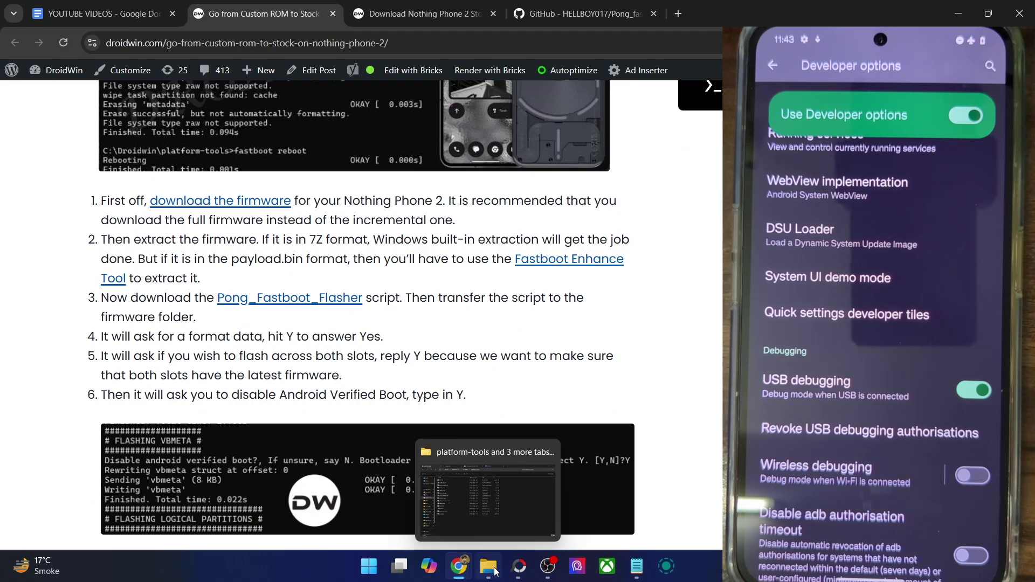
# Bring up the platform-tools folder and try launching CMD from its address bar
pyautogui.click(495, 571)
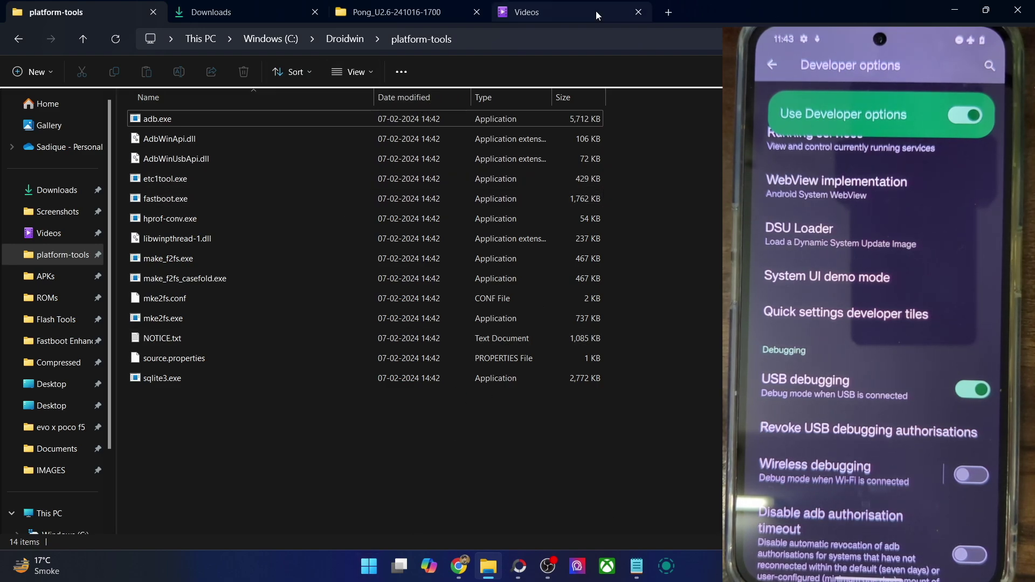
pyautogui.click(597, 35)
pyautogui.write('CMD')
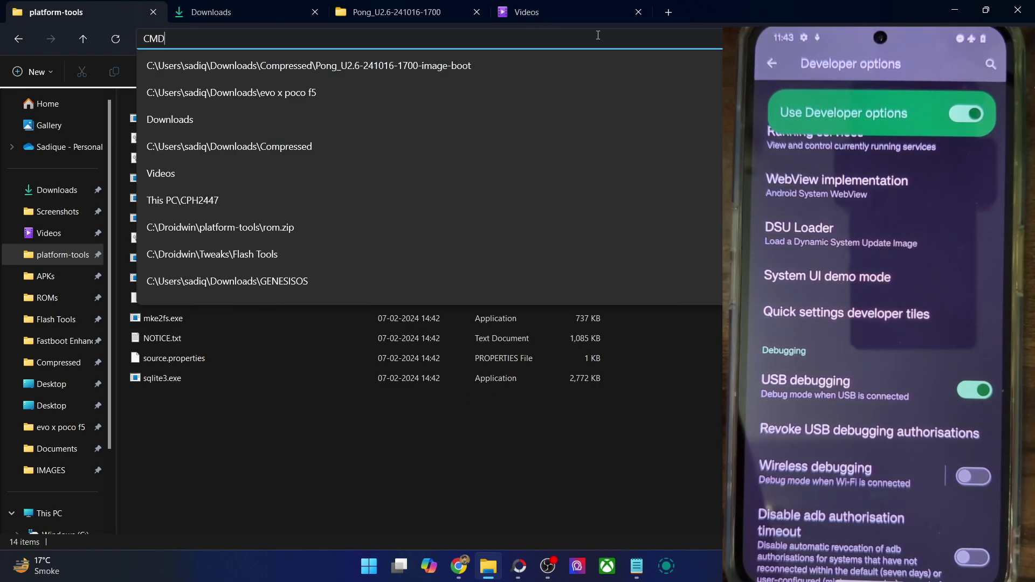
pyautogui.press('Return')
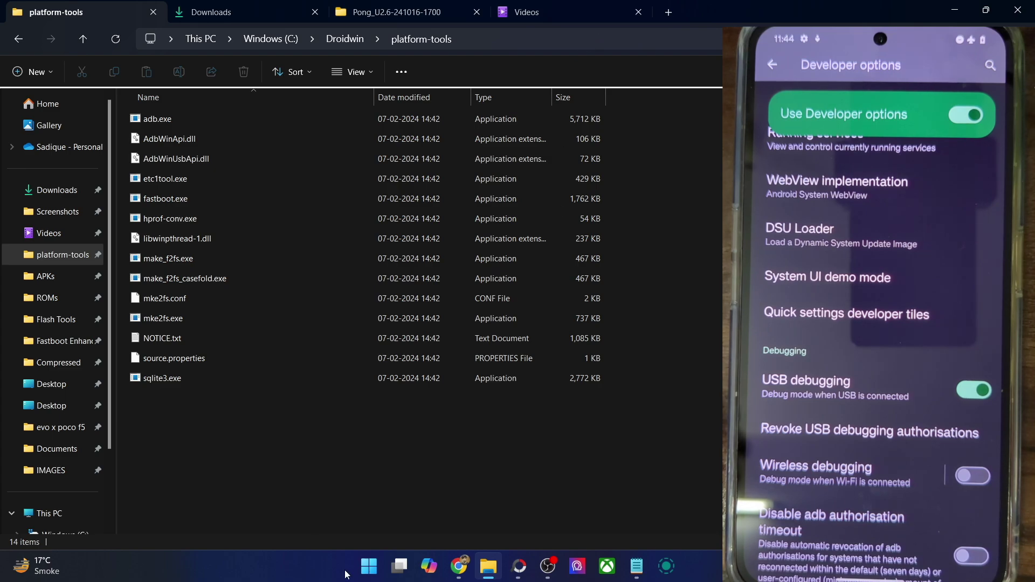
# Launch Command Prompt from Start search and move its window over the folder
pyautogui.click(368, 565)
pyautogui.write('cmd')
pyautogui.press('Return')
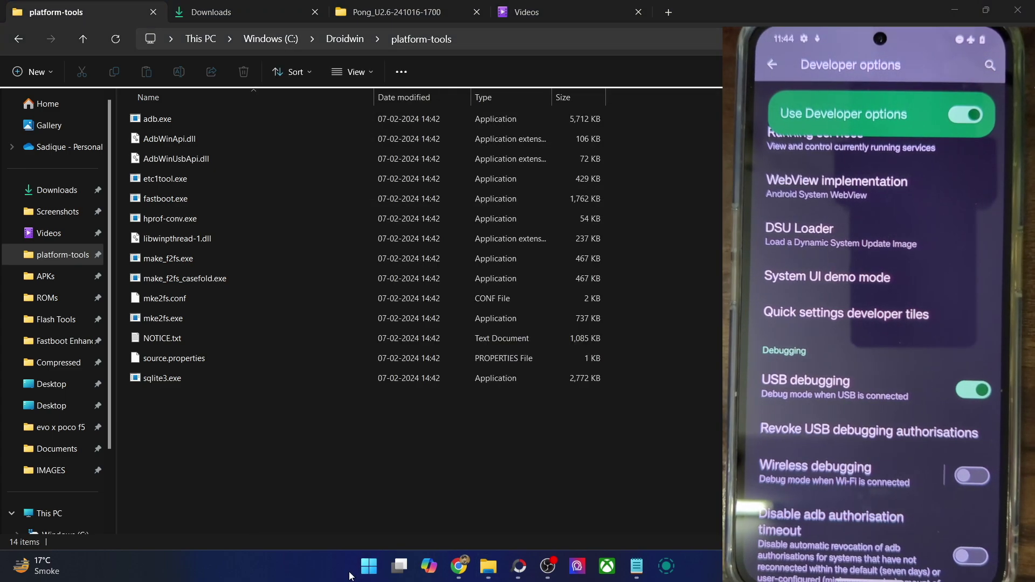
pyautogui.moveTo(487, 57); pyautogui.dragTo(536, 154)
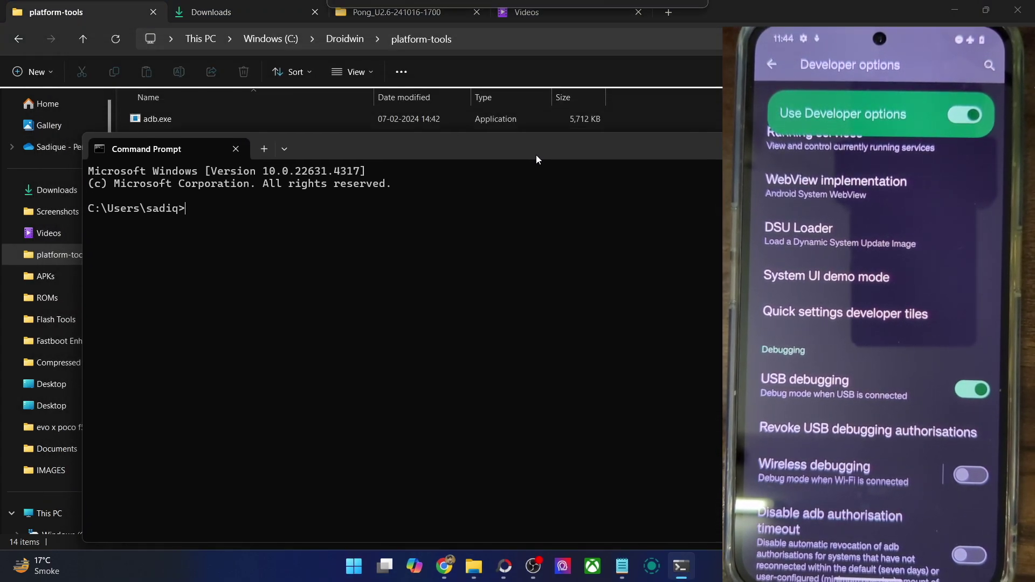
# Change into C:\Droidwin\platform-tools and run adb devices to confirm the phone is attached
pyautogui.click(535, 49)
pyautogui.click(680, 566)
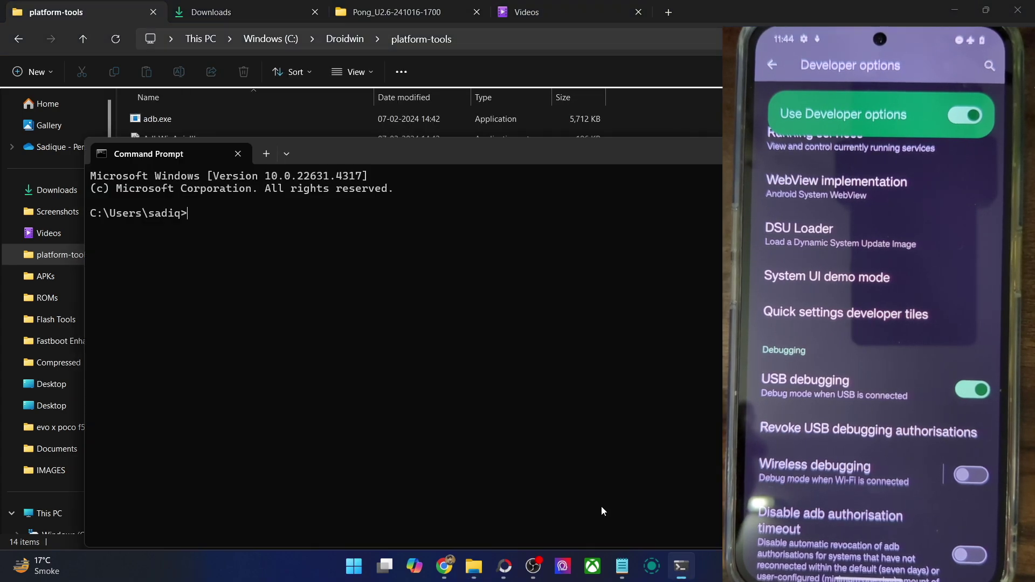
pyautogui.write('cd C:\\Droidwin\\platform-tools')
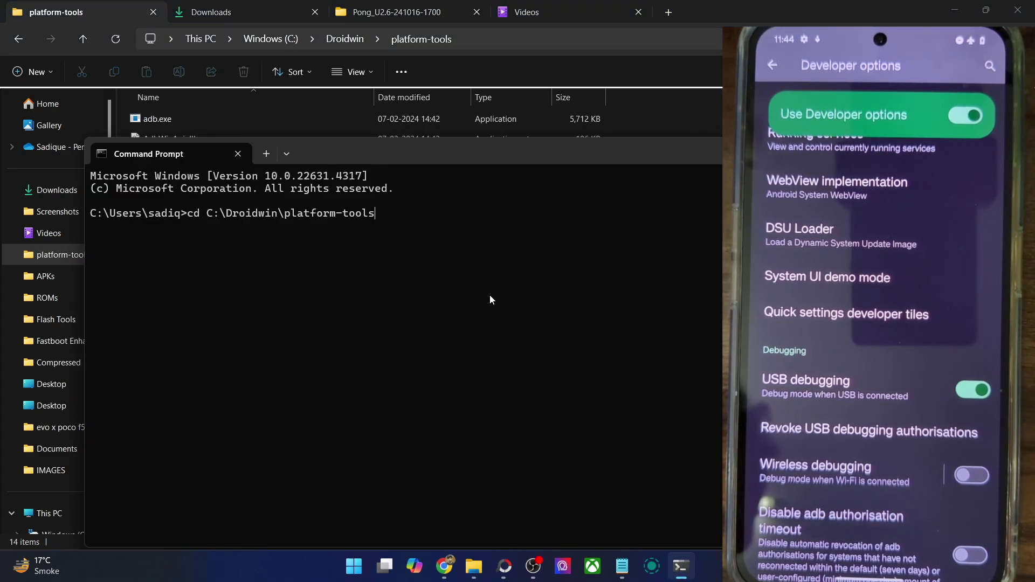
pyautogui.press('Return')
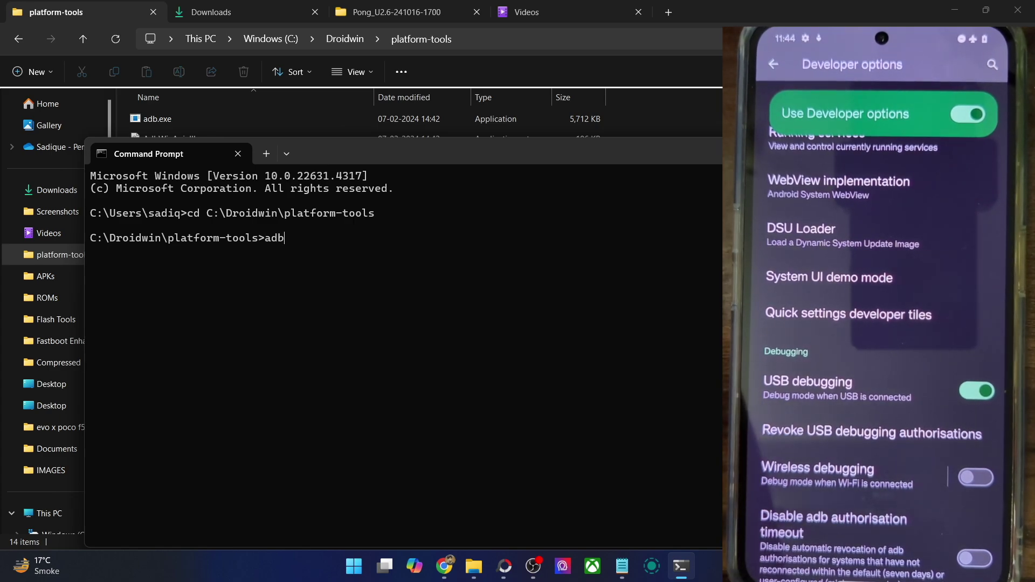
pyautogui.press('Return')
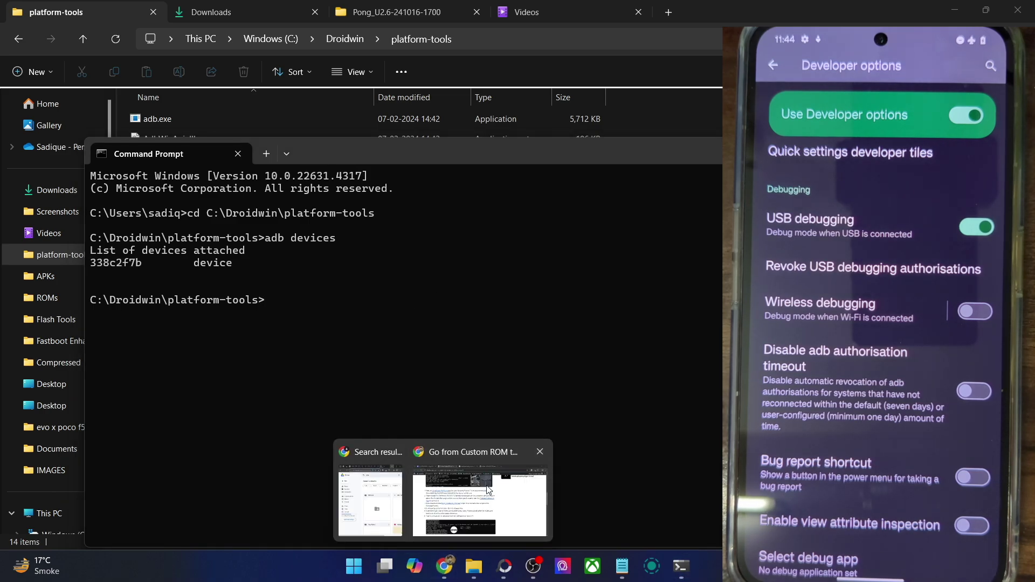
pyautogui.click(477, 498)
# Close the extra firmware and GitHub tabs, then open the 'download the firmware' link in a new tab
pyautogui.scroll(2, 359, 251)
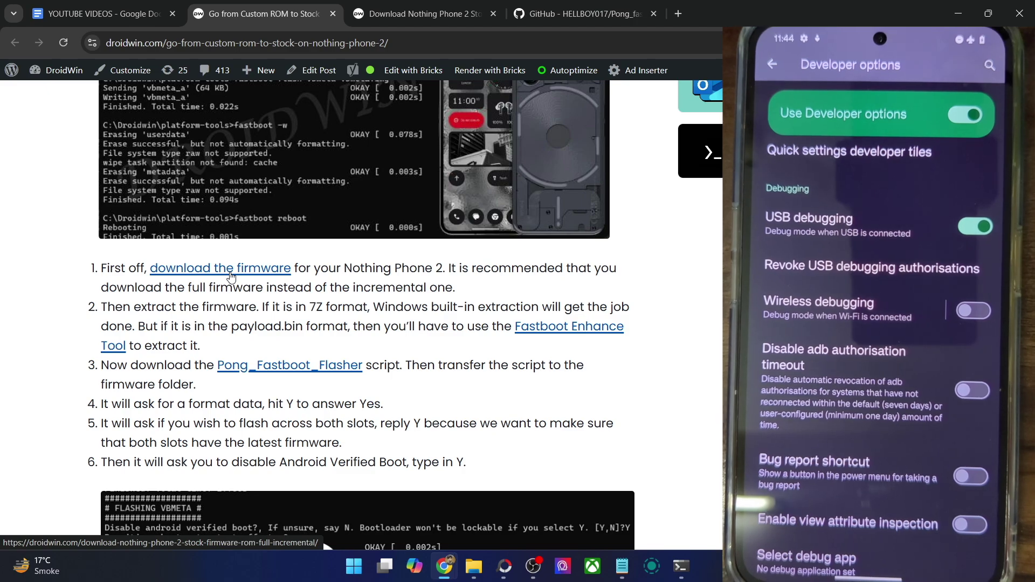
pyautogui.click(493, 13)
pyautogui.click(493, 14)
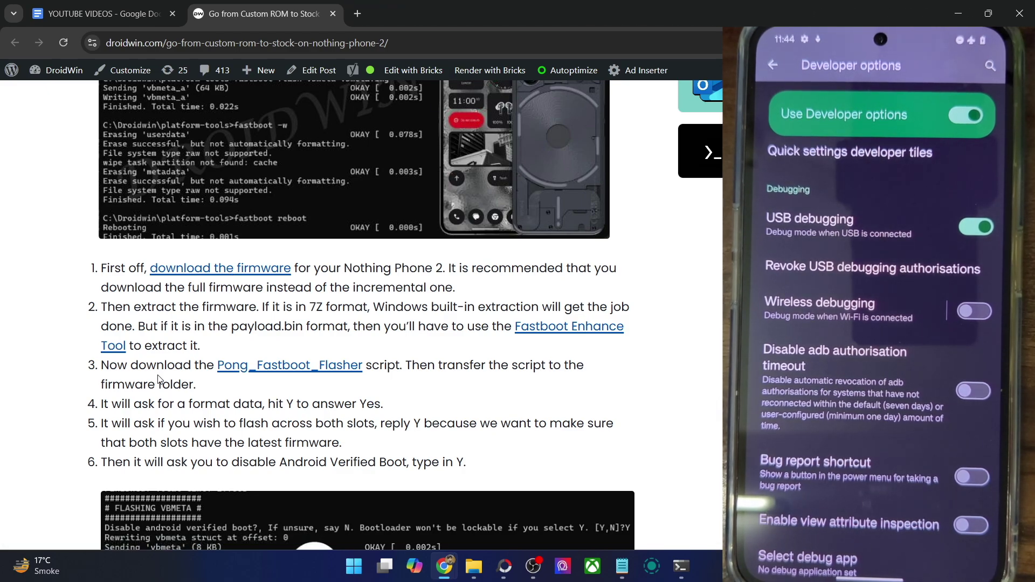
pyautogui.rightClick(241, 266)
pyautogui.click(283, 279)
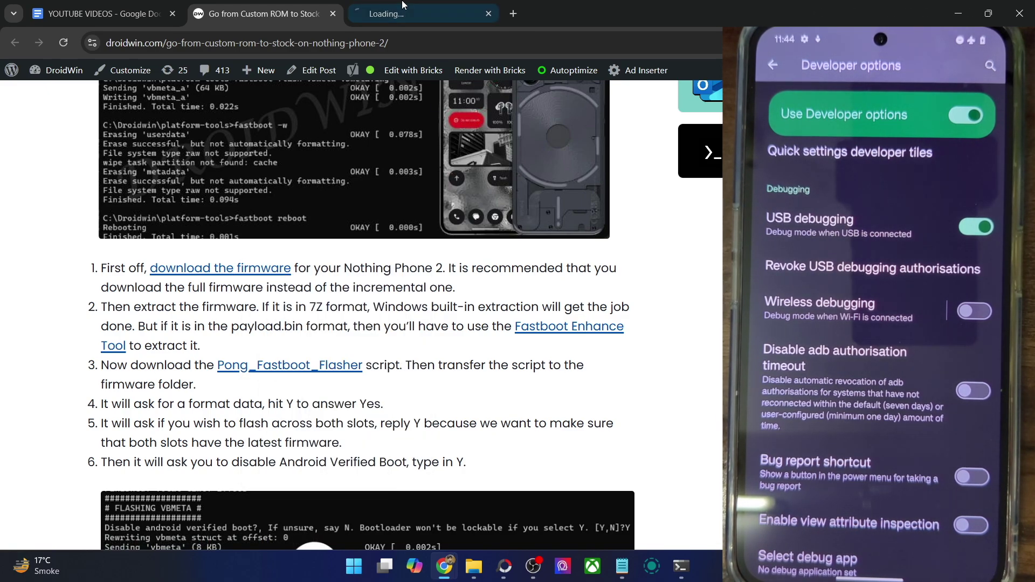
pyautogui.click(404, 5)
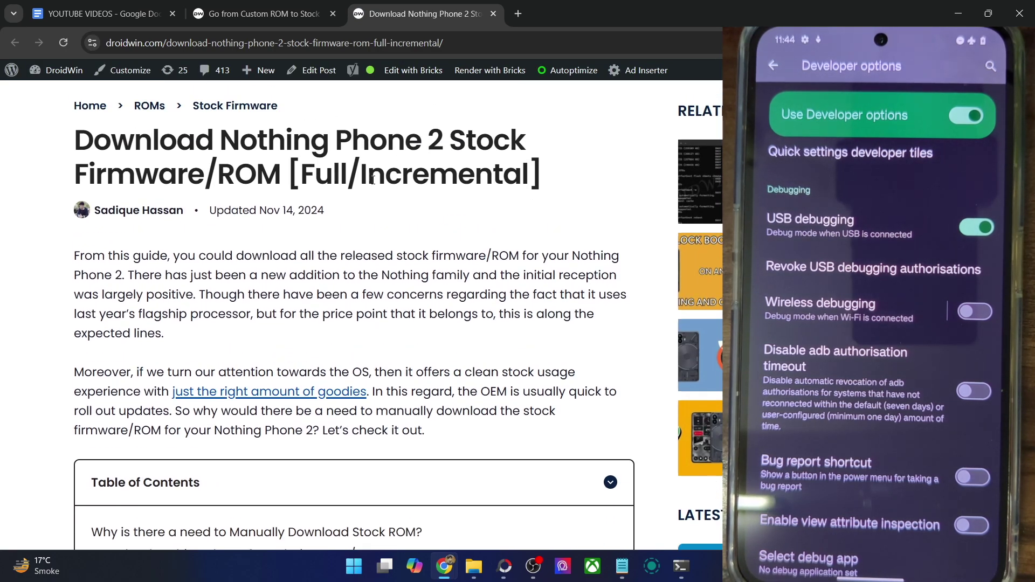
pyautogui.doubleClick(334, 174)
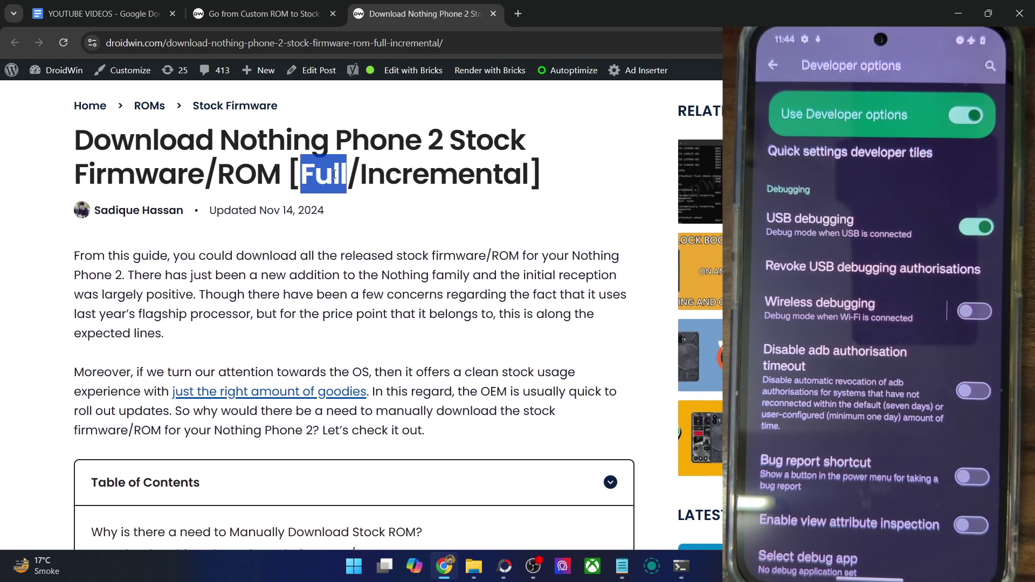
pyautogui.scroll(-20, 409, 177)
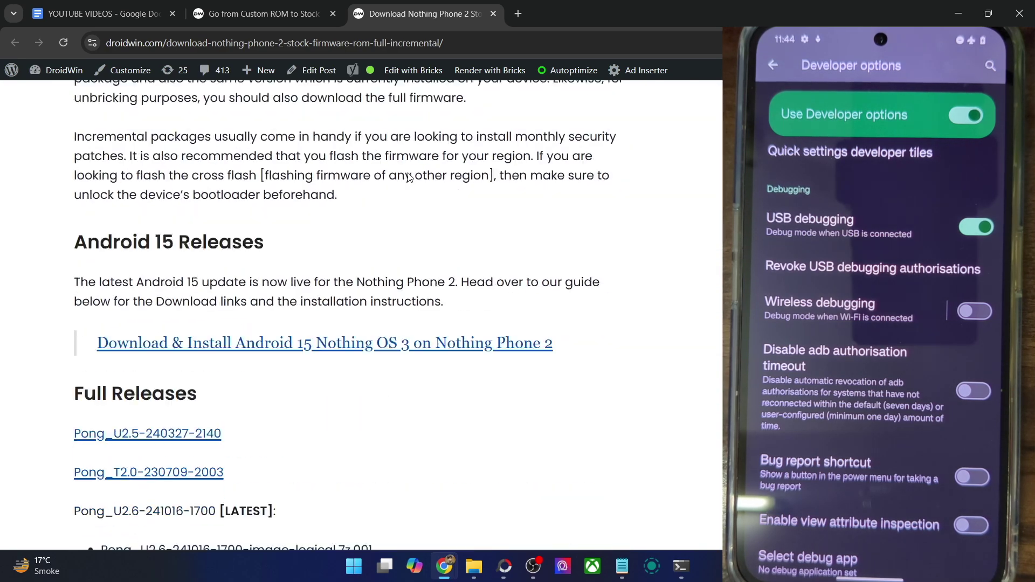
pyautogui.scroll(-5, 409, 178)
pyautogui.scroll(-5, 409, 178)
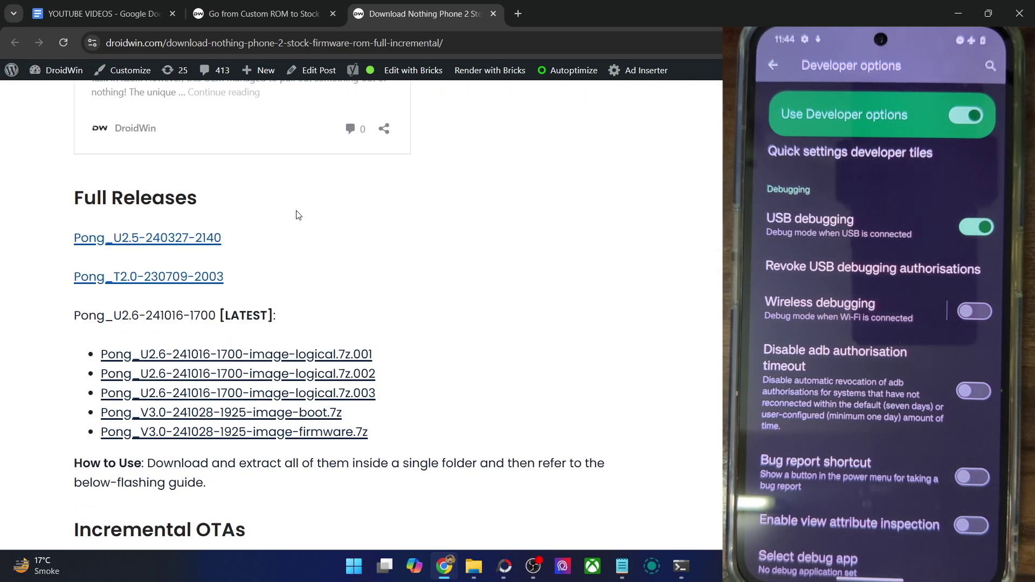
pyautogui.tripleClick(247, 321)
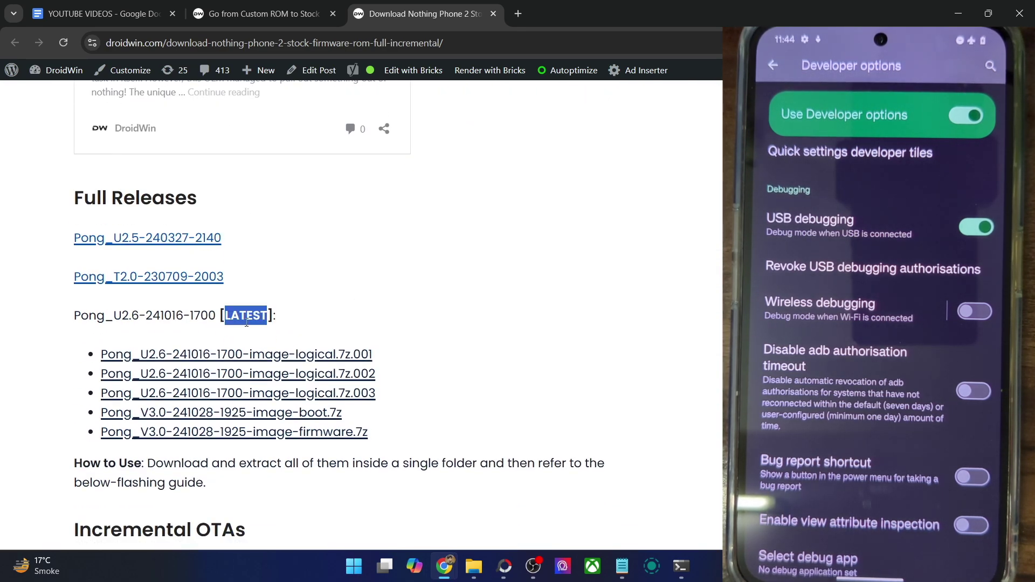
pyautogui.click(289, 320)
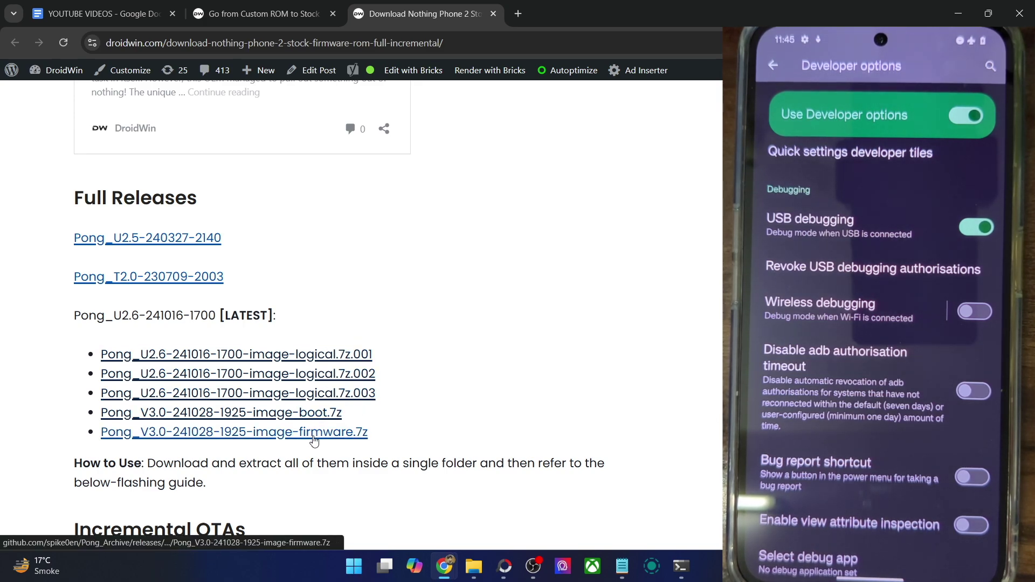
pyautogui.moveTo(434, 437); pyautogui.dragTo(102, 353)
pyautogui.click(483, 389)
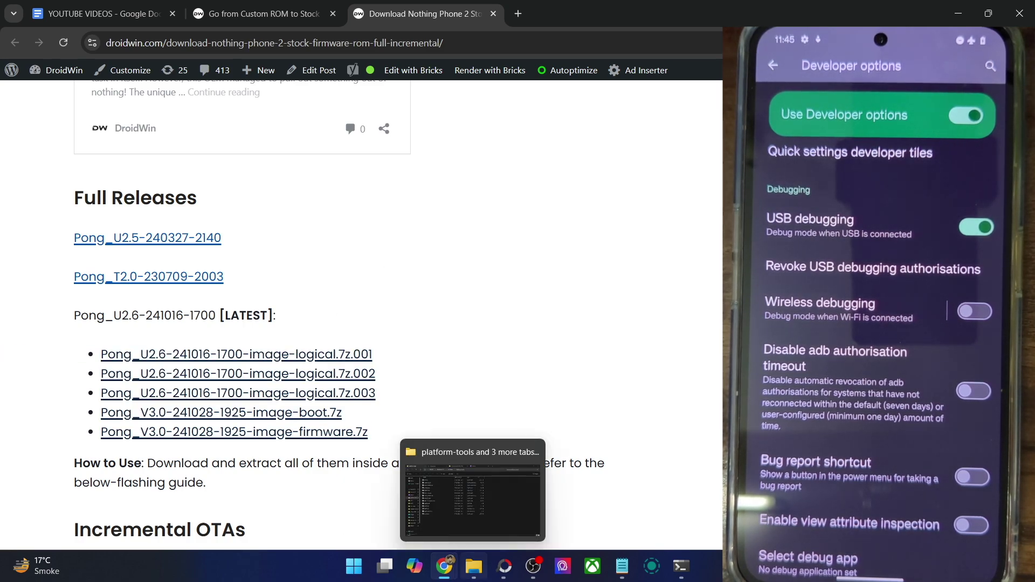
pyautogui.click(474, 564)
# Select the five Pong firmware archives in Downloads and inspect the contents of image-boot.7z
pyautogui.click(396, 12)
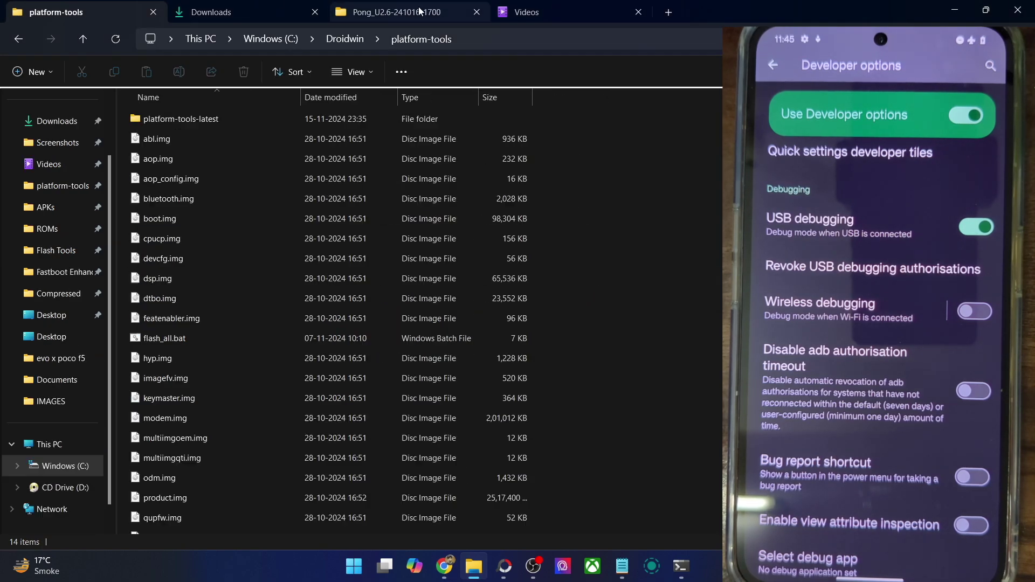
pyautogui.click(207, 13)
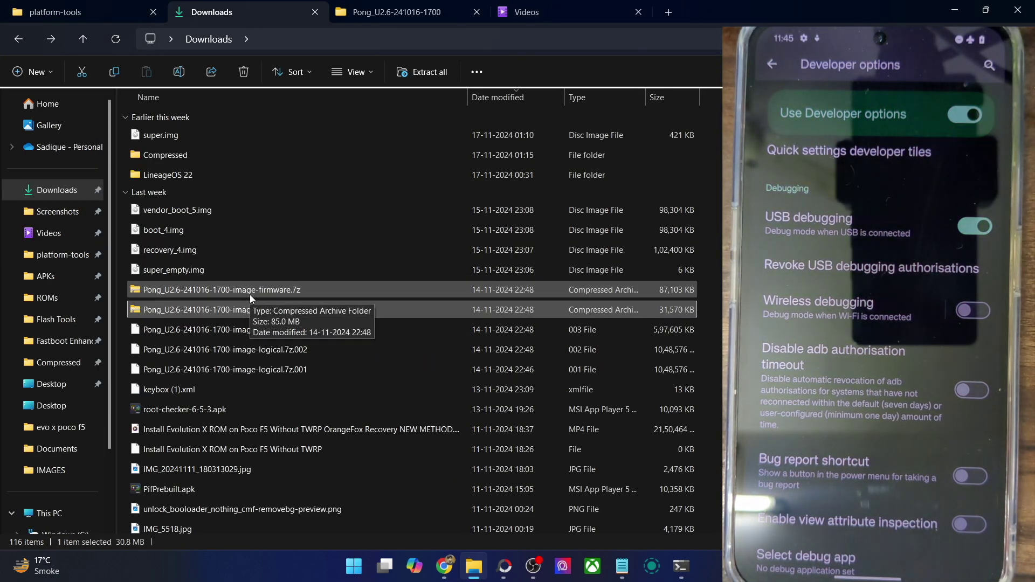
pyautogui.keyDown('ctrl'); pyautogui.click(250, 294); pyautogui.keyUp('ctrl')
pyautogui.keyDown('ctrl'); pyautogui.click(290, 330); pyautogui.keyUp('ctrl')
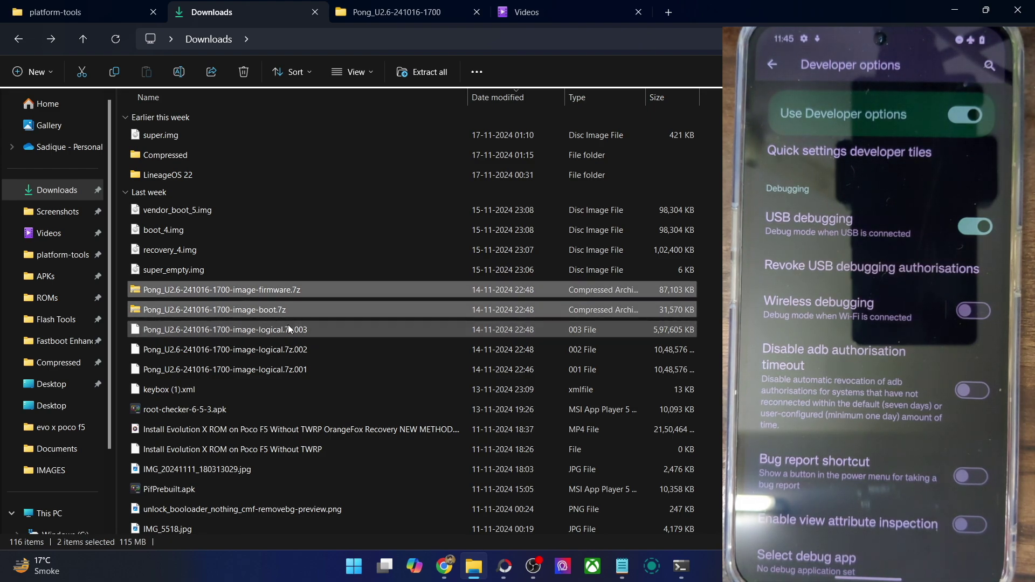
pyautogui.keyDown('ctrl'); pyautogui.keyDown('shift'); pyautogui.click(316, 368); pyautogui.keyUp('shift'); pyautogui.keyUp('ctrl')
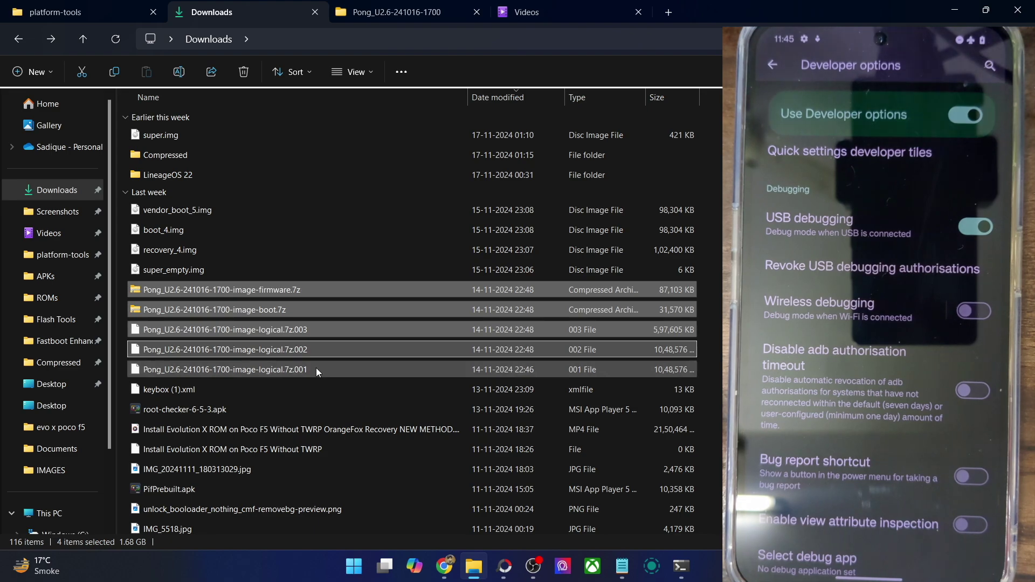
pyautogui.rightClick(312, 336)
pyautogui.click(362, 326)
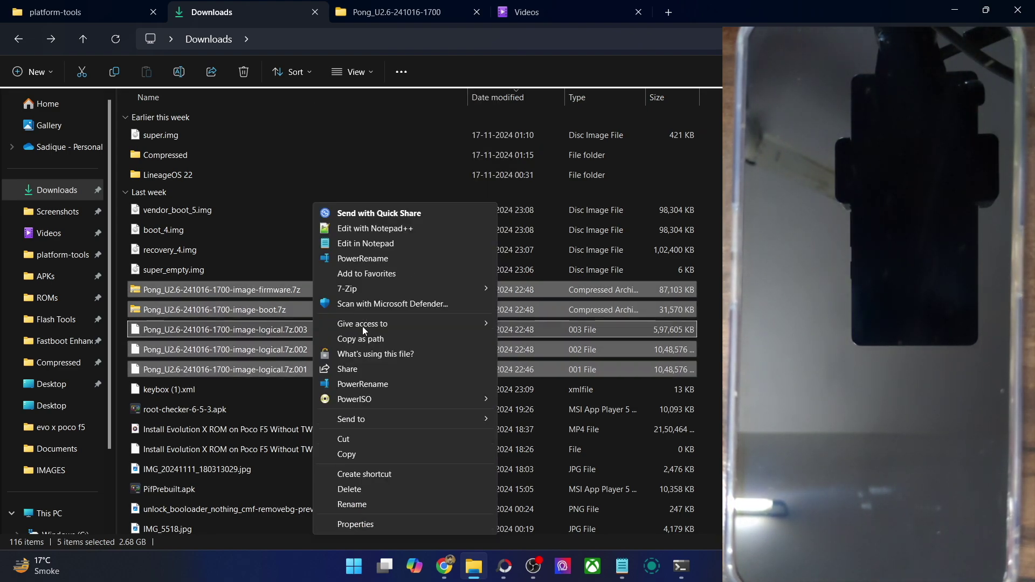
pyautogui.moveTo(406, 293)
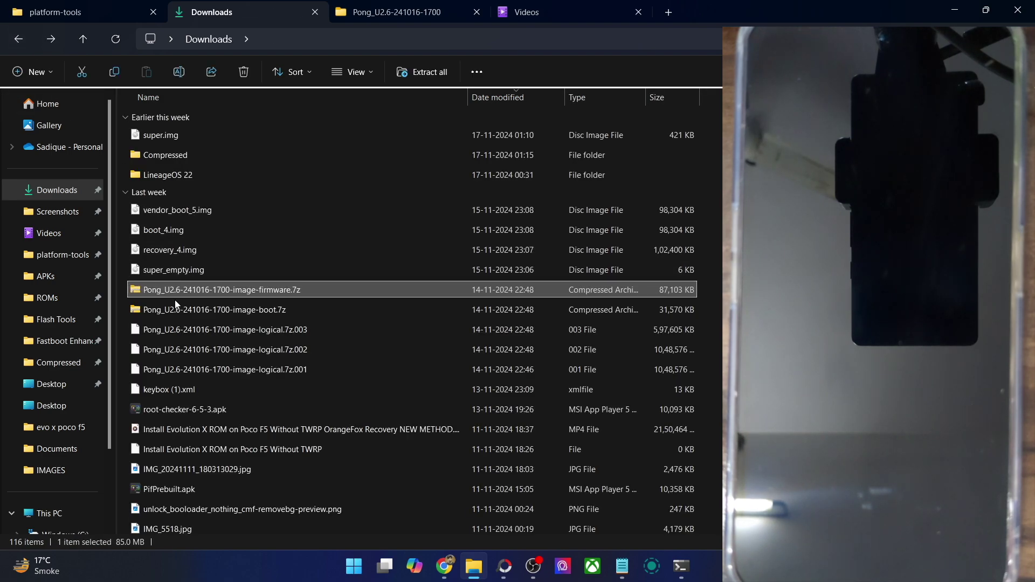
pyautogui.doubleClick(169, 309)
pyautogui.click(25, 34)
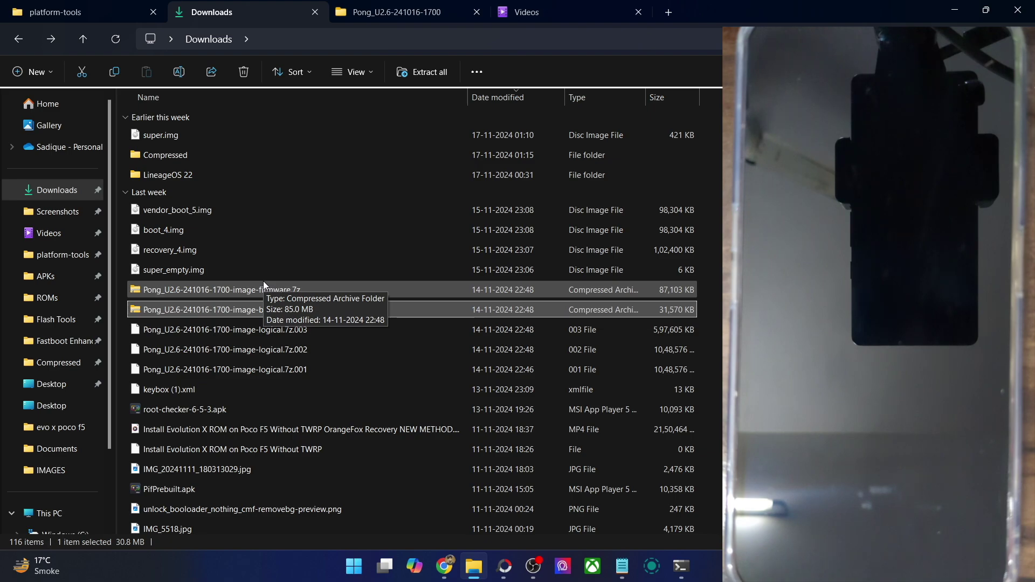
pyautogui.click(397, 12)
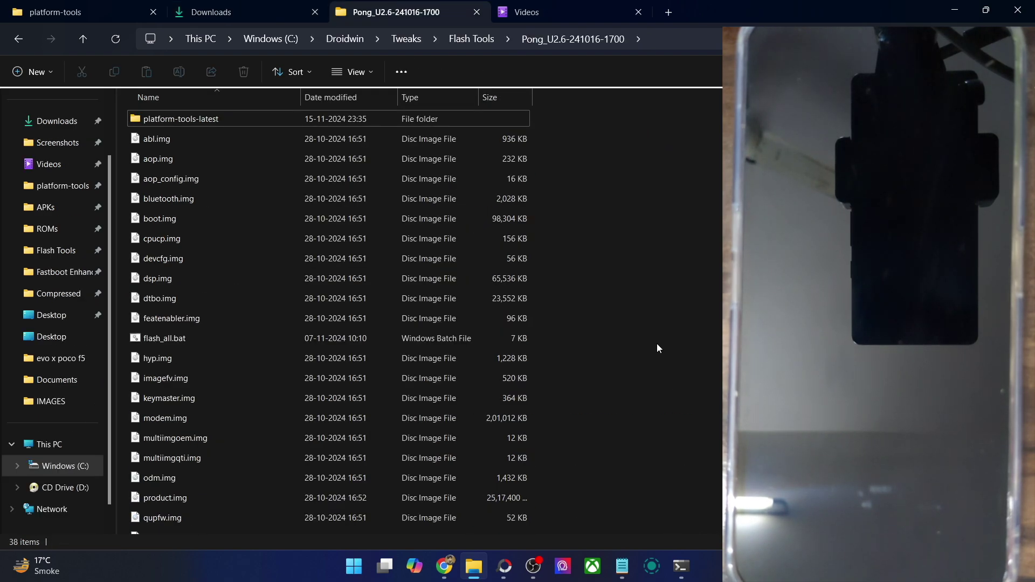
pyautogui.scroll(-5, 656, 348)
pyautogui.scroll(5, 657, 348)
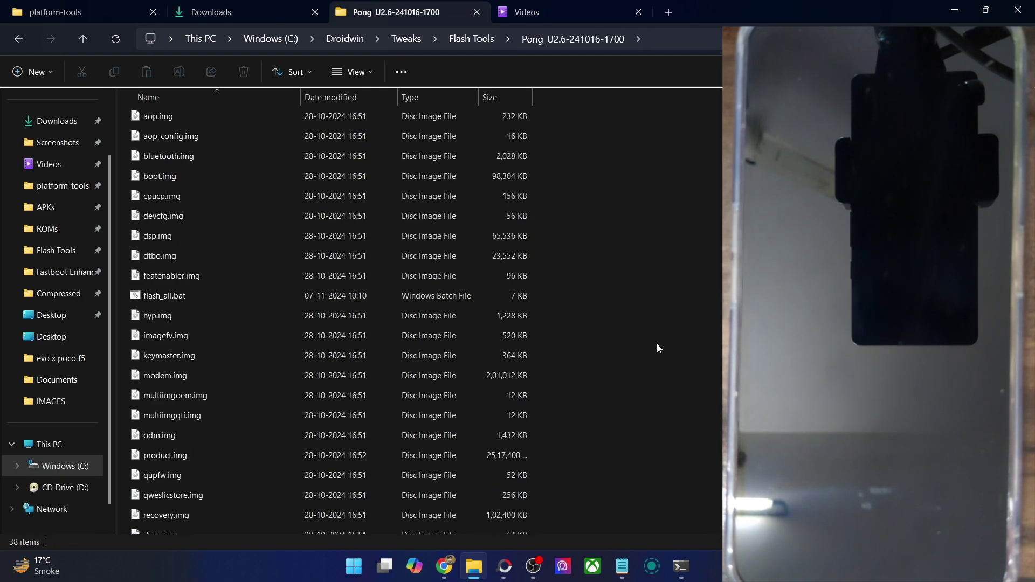
pyautogui.scroll(-5, 657, 348)
pyautogui.scroll(5, 656, 348)
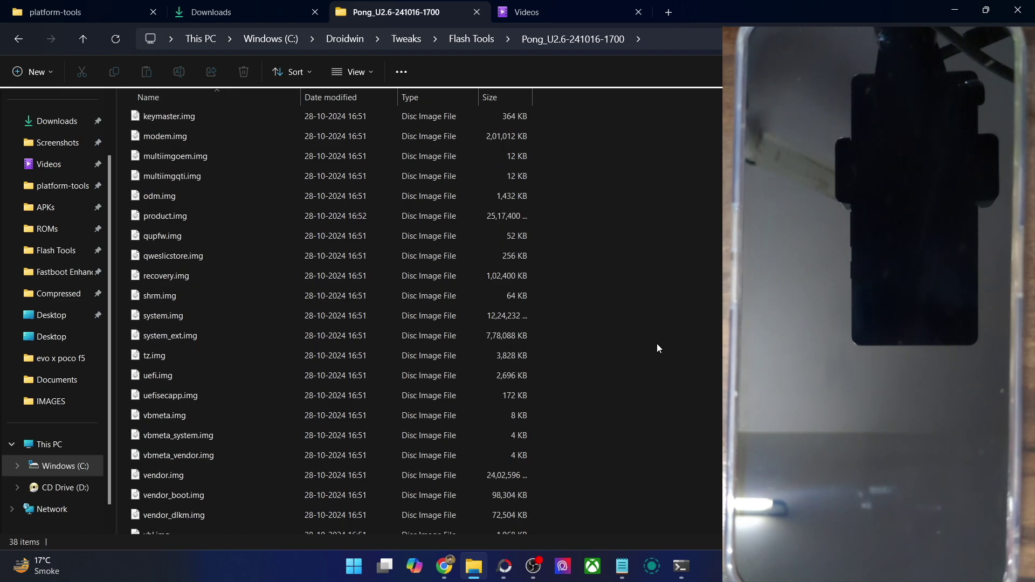
pyautogui.scroll(-4, 449, 117)
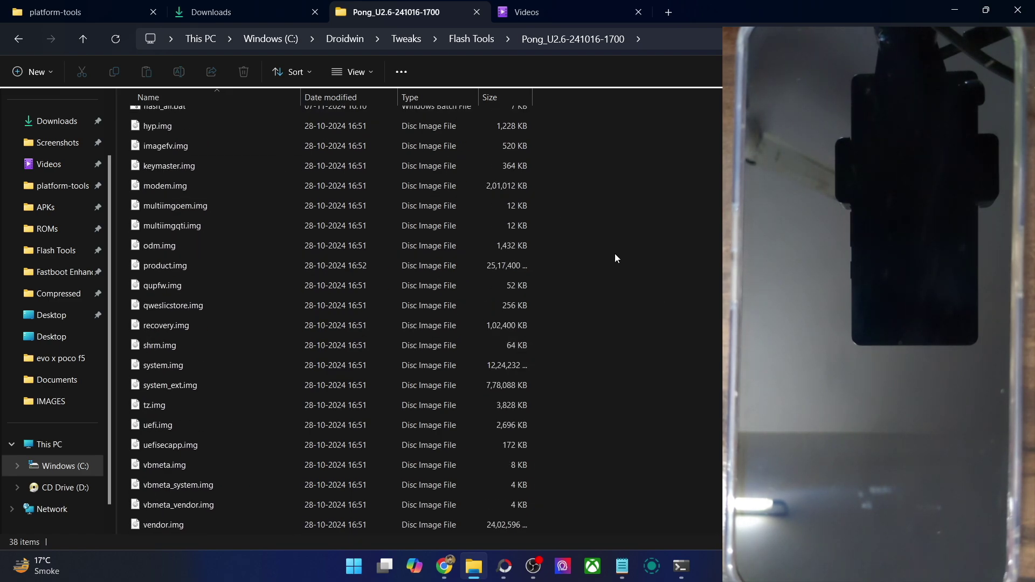
pyautogui.scroll(-2, 614, 254)
pyautogui.moveTo(444, 566)
pyautogui.click(505, 488)
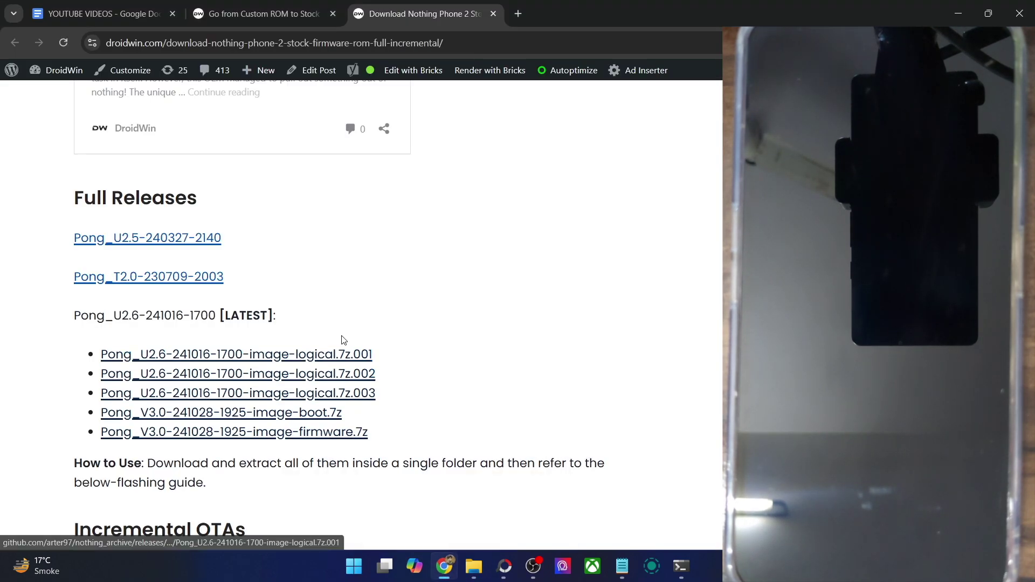
# Open the guide's Fastboot Enhance Tool link in a new tab
pyautogui.hotkey('ctrl', 'shift', 'Tab')
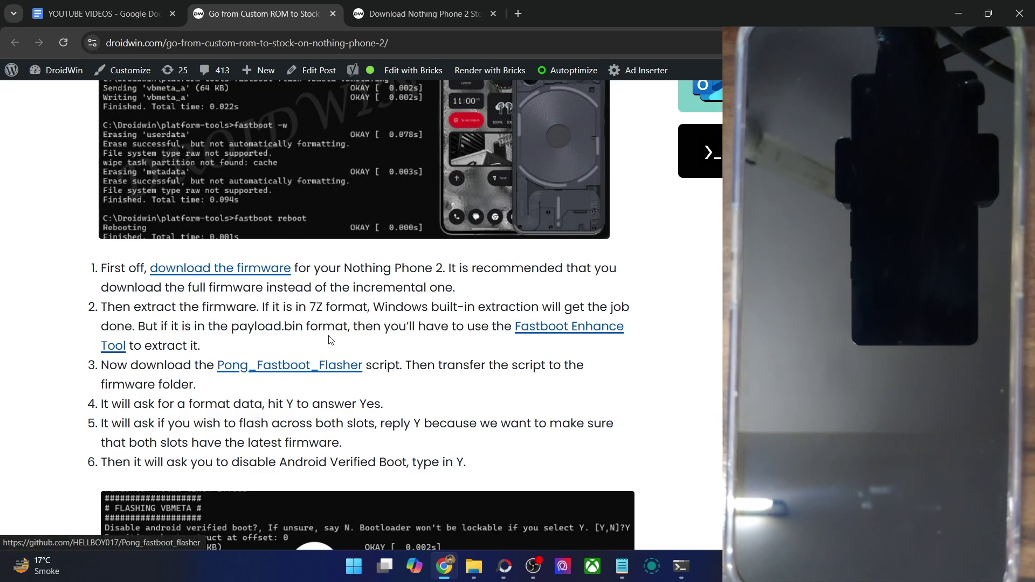
pyautogui.click(379, 7)
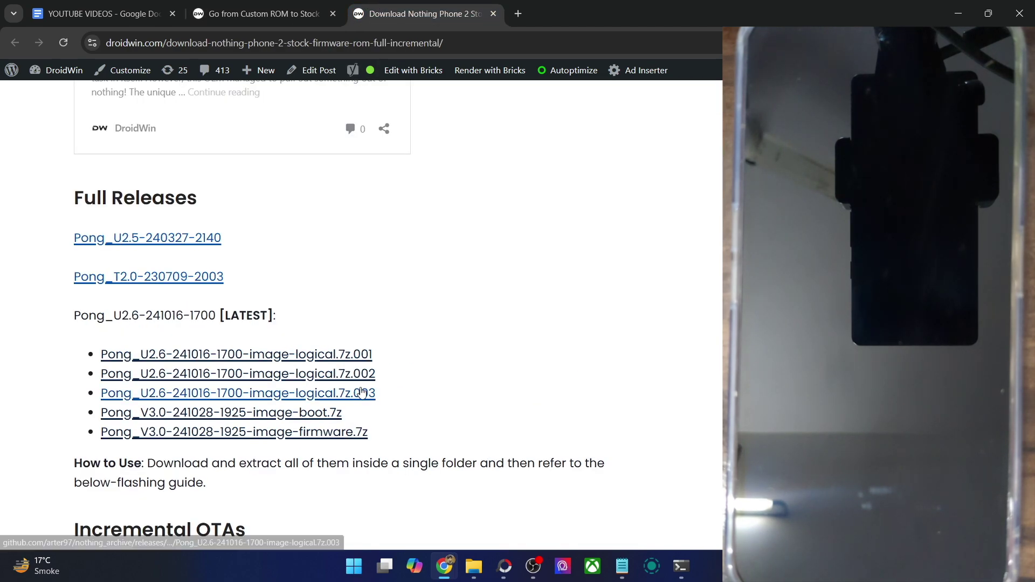
pyautogui.click(212, 6)
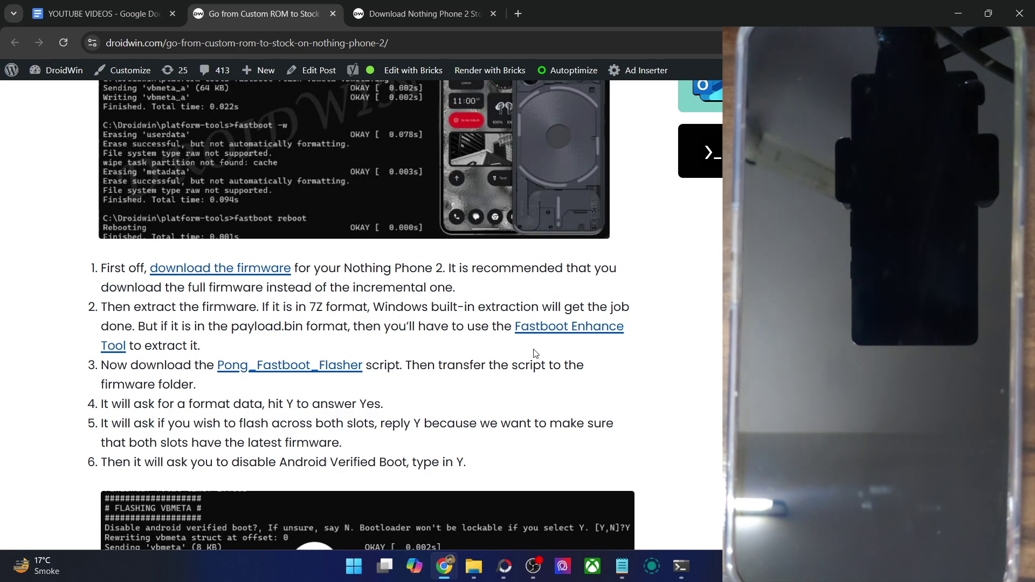
pyautogui.rightClick(535, 335)
pyautogui.click(617, 125)
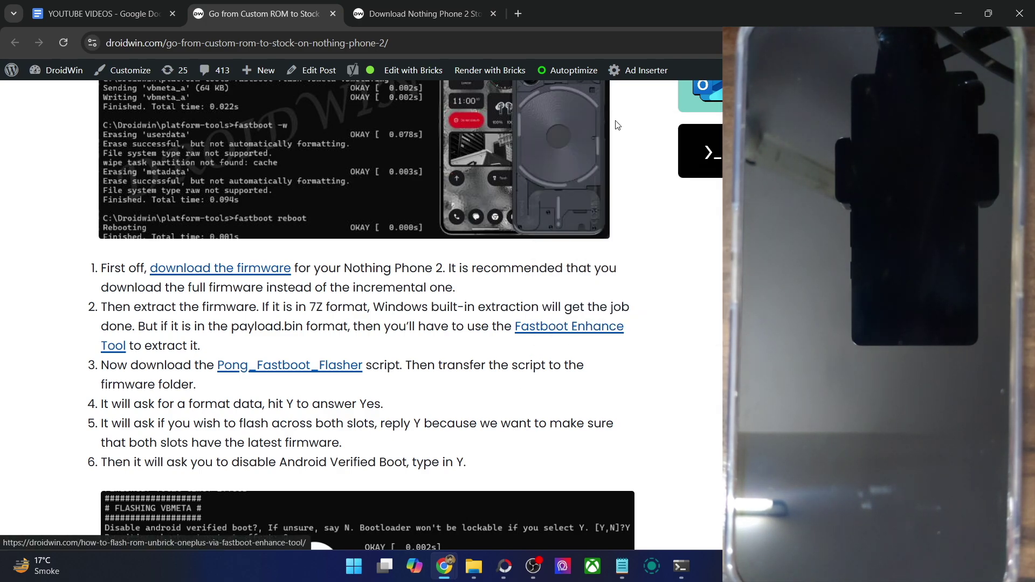
pyautogui.rightClick(562, 324)
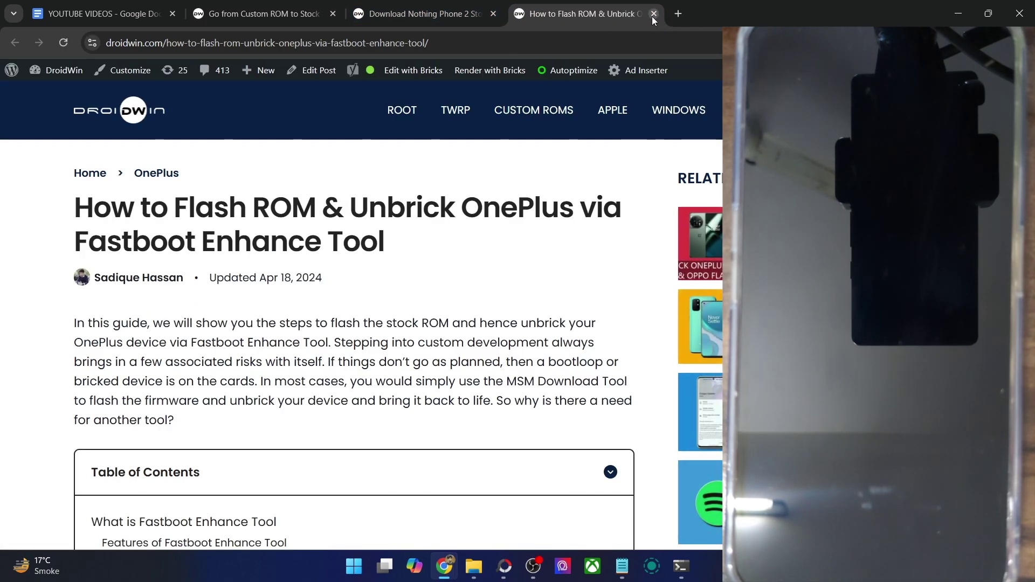
# Close the Fastboot Enhance article tab and launch FastbootEnhance.exe from its folder
pyautogui.click(653, 14)
pyautogui.click(280, 15)
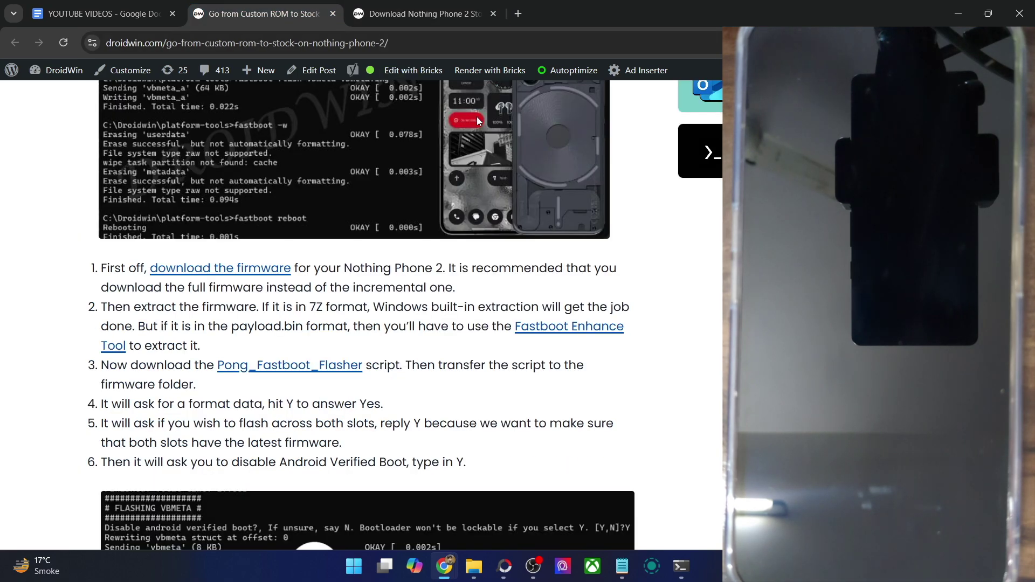
pyautogui.click(474, 566)
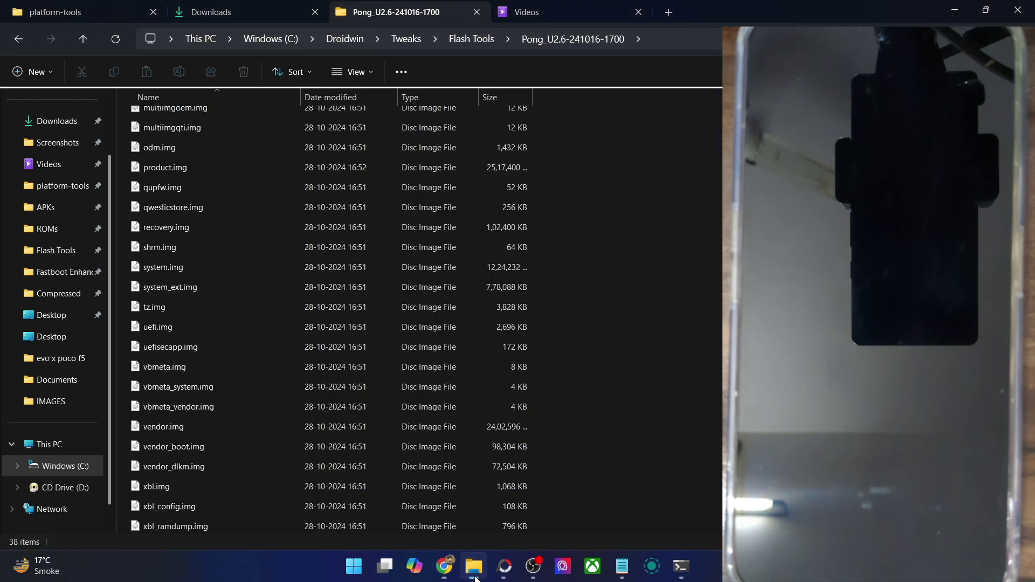
pyautogui.click(59, 272)
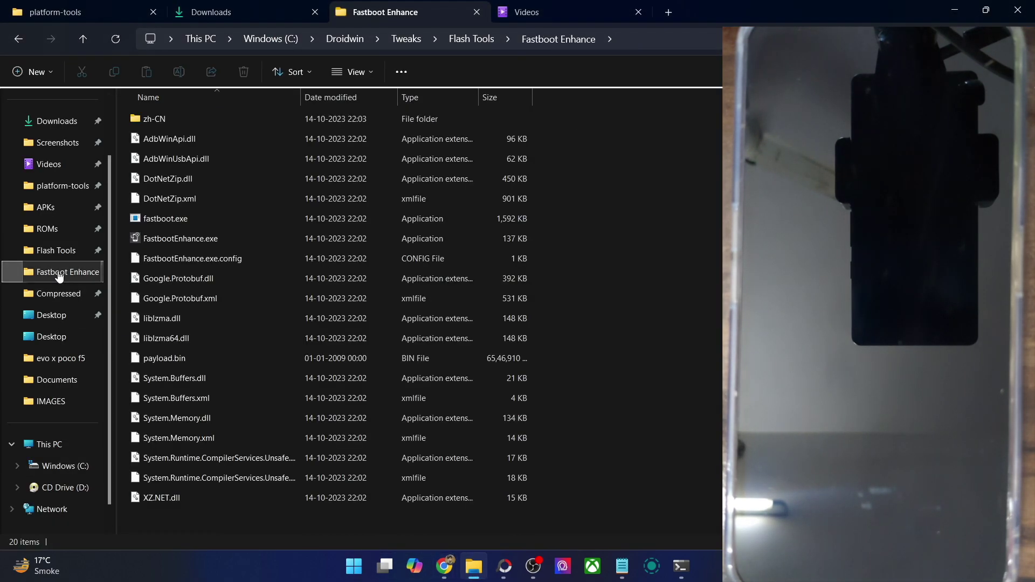
pyautogui.click(164, 357)
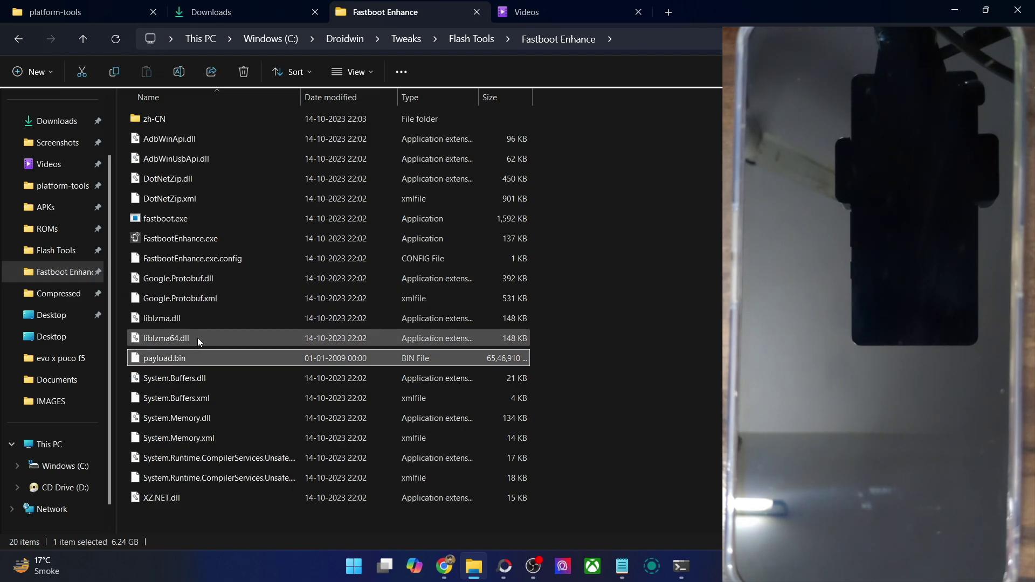
pyautogui.click(209, 242)
pyautogui.doubleClick(208, 243)
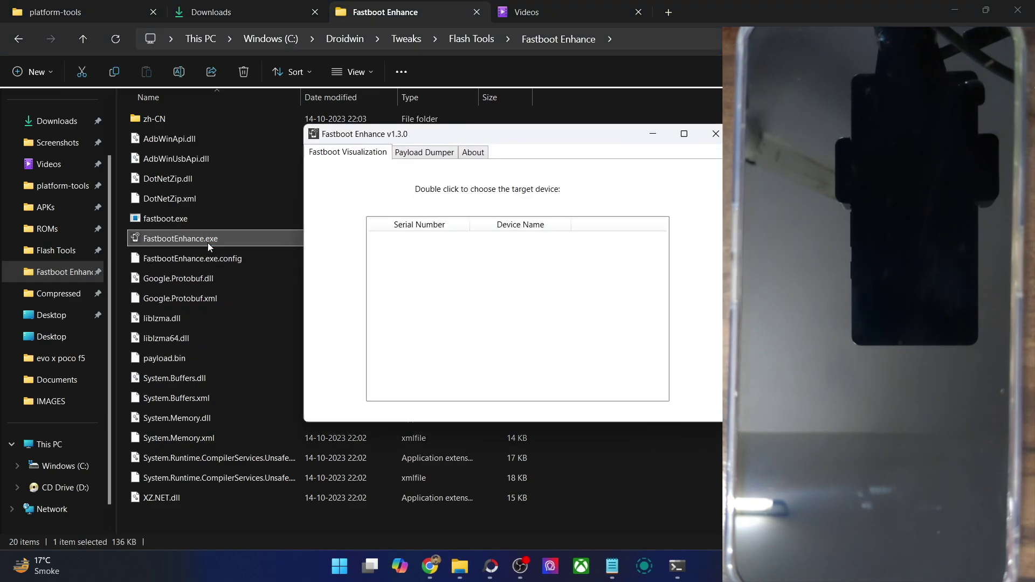
# Load payload.bin in Payload Dumper, select all partitions with Allow incremental, then close without extracting
pyautogui.click(426, 153)
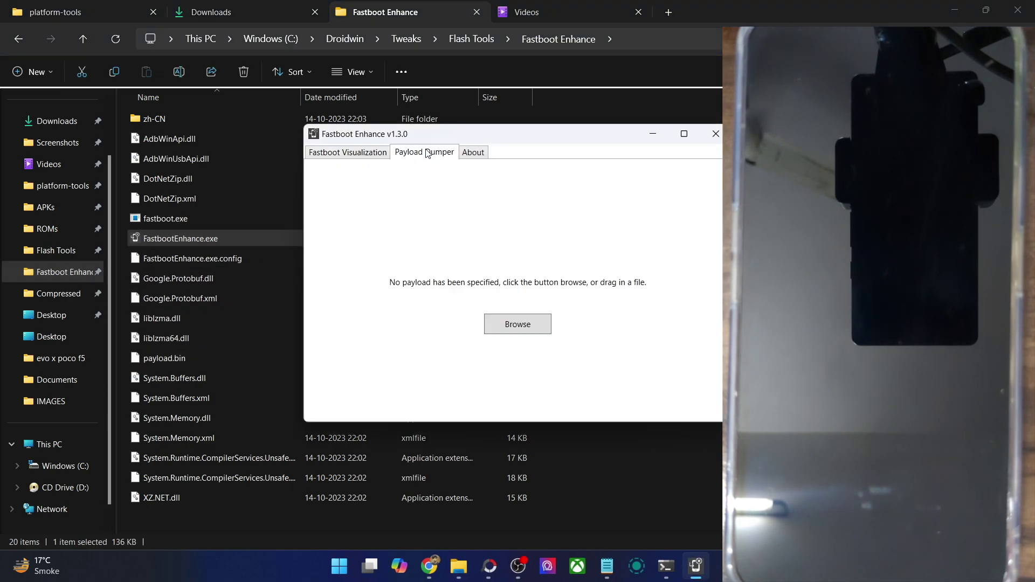
pyautogui.click(517, 324)
pyautogui.click(460, 273)
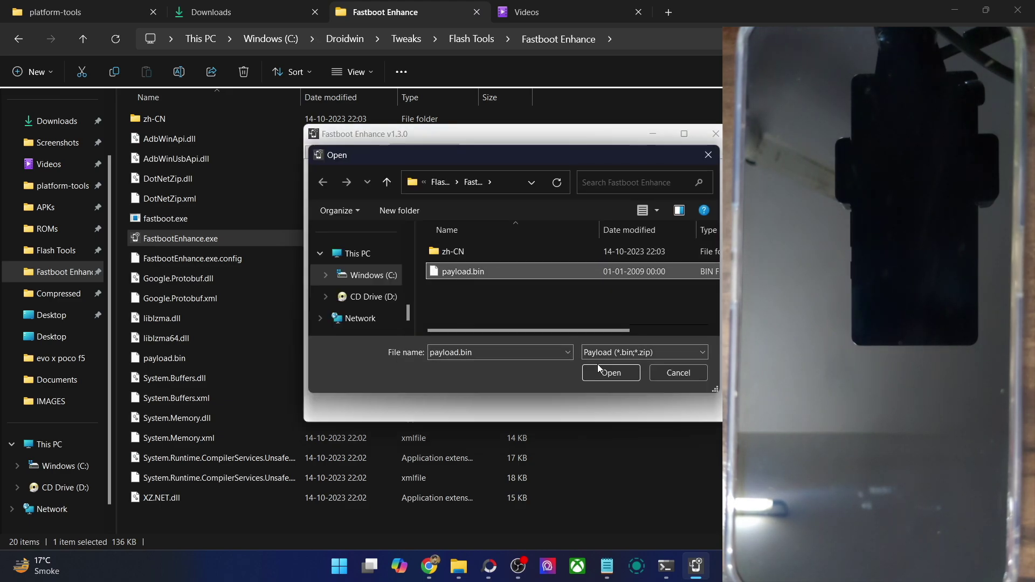
pyautogui.click(598, 373)
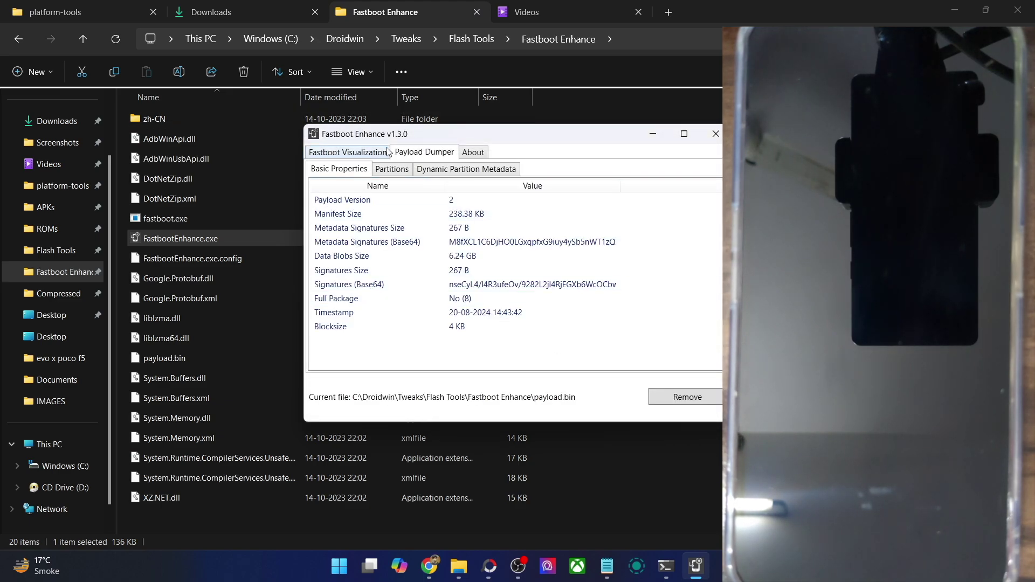
pyautogui.click(392, 170)
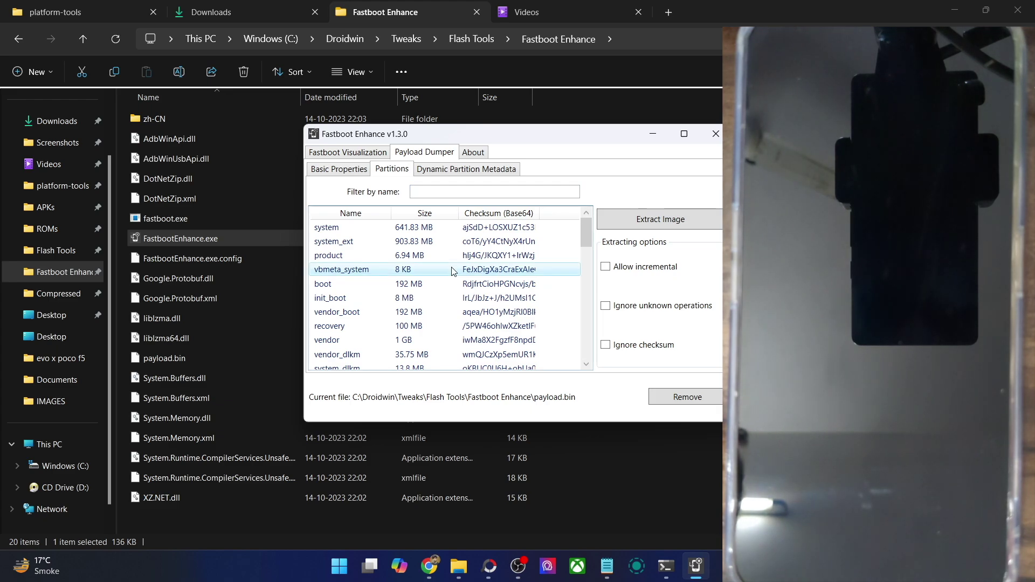
pyautogui.hotkey('ctrl', 'a')
pyautogui.click(634, 271)
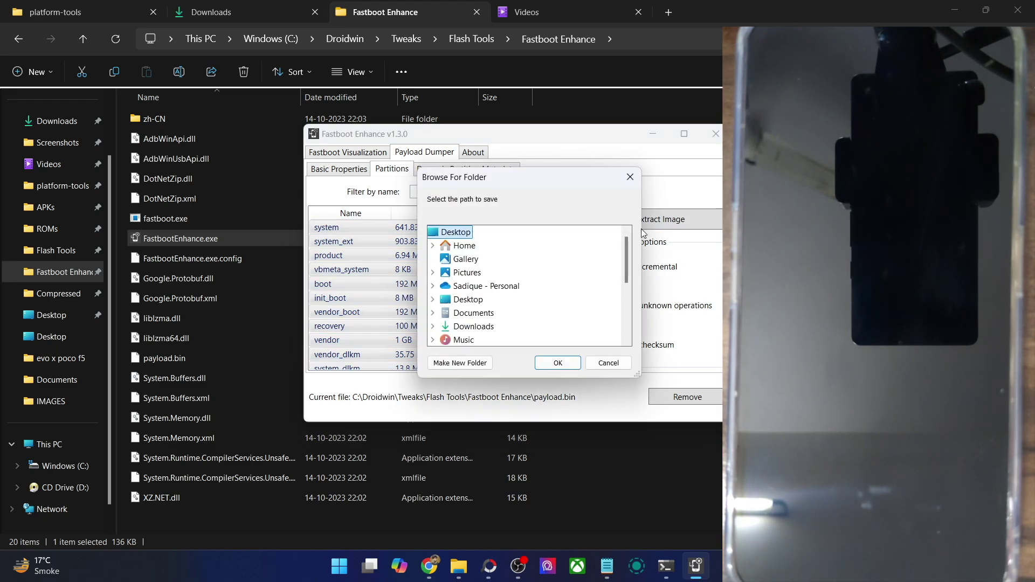
pyautogui.click(602, 366)
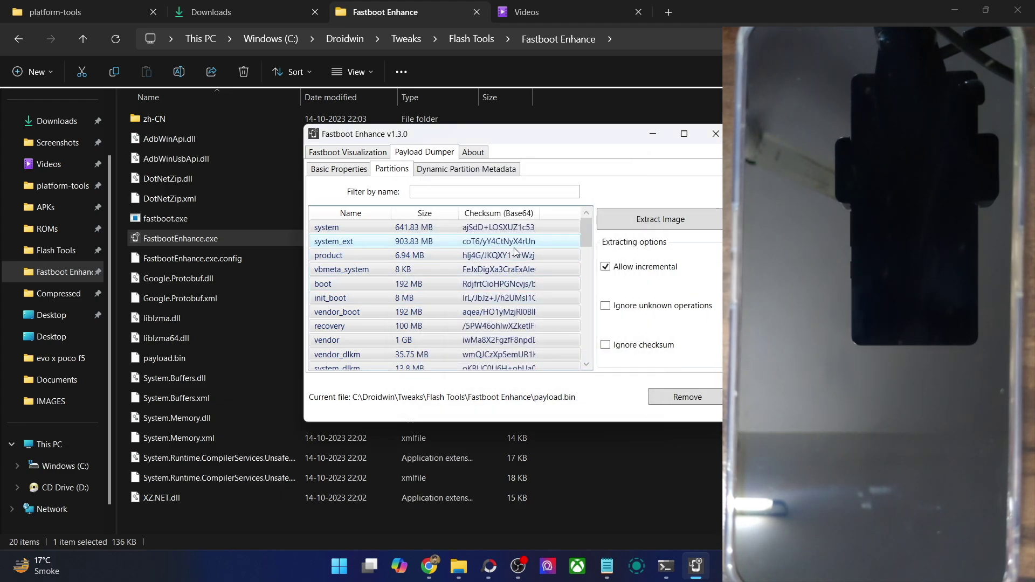
pyautogui.click(715, 134)
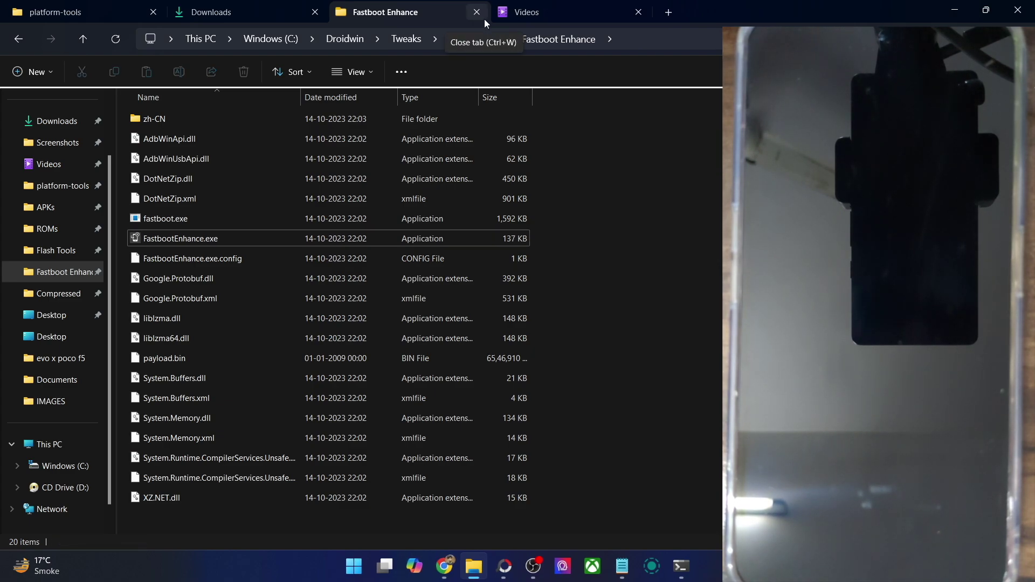
# Close the Fastboot Enhance folder tab, keeping Downloads, and bring back the custom ROM to stock guide
pyautogui.click(197, 22)
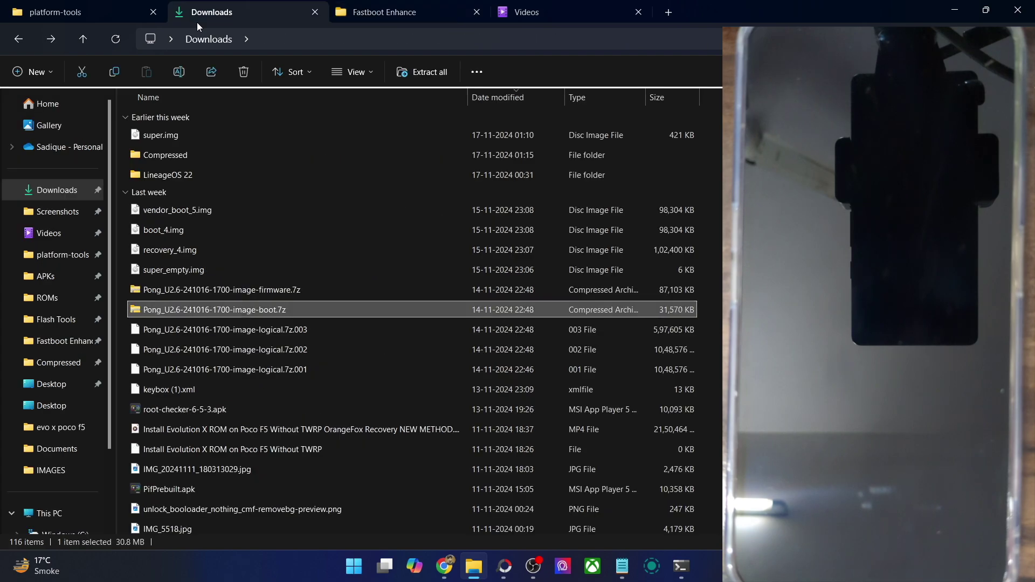
pyautogui.click(477, 13)
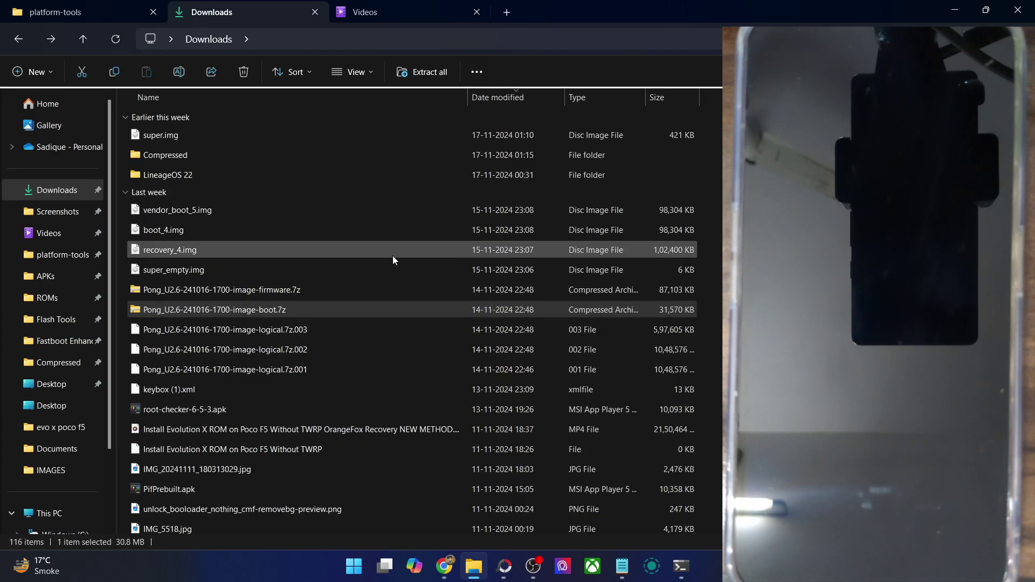
pyautogui.moveTo(444, 566)
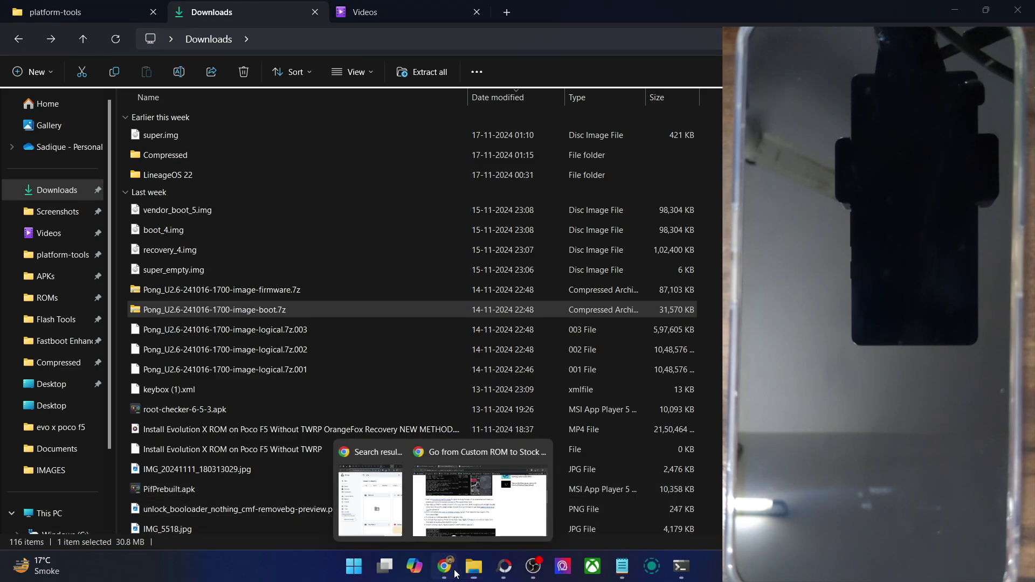
pyautogui.click(483, 508)
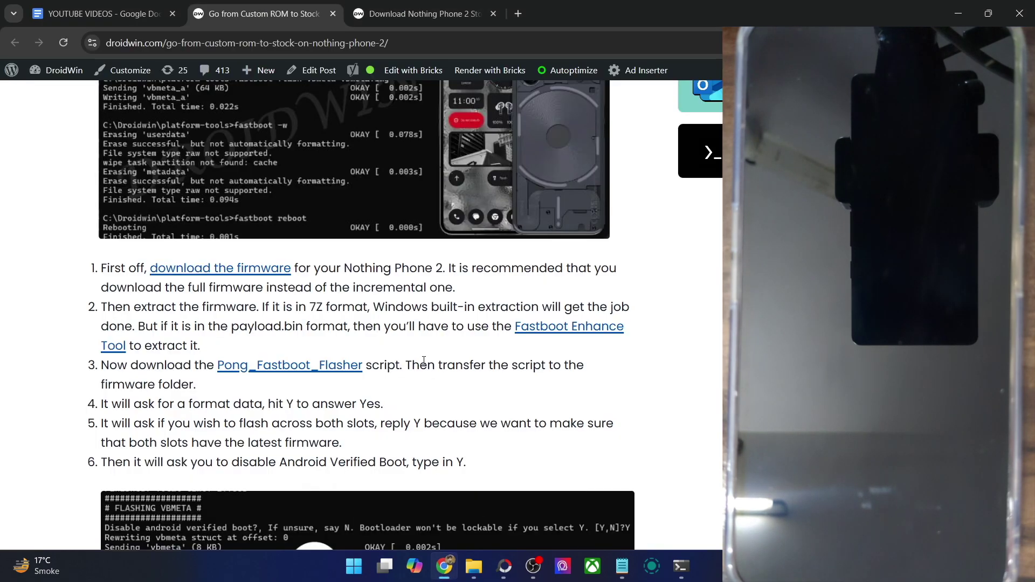
# Open the Pong_fastboot_flasher GitHub repository in a new tab and look at its Code options
pyautogui.rightClick(309, 376)
pyautogui.click(406, 169)
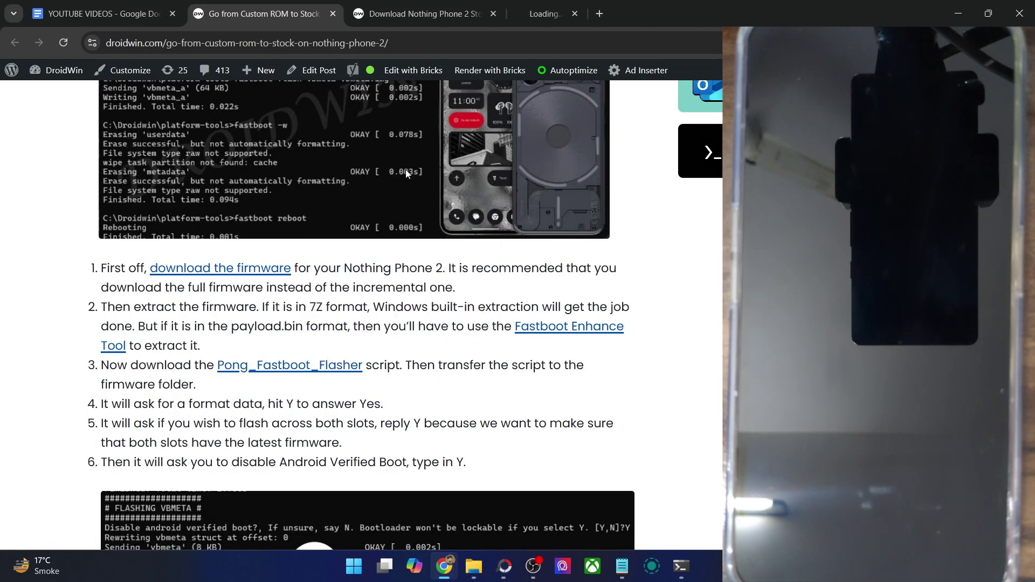
pyautogui.click(602, 2)
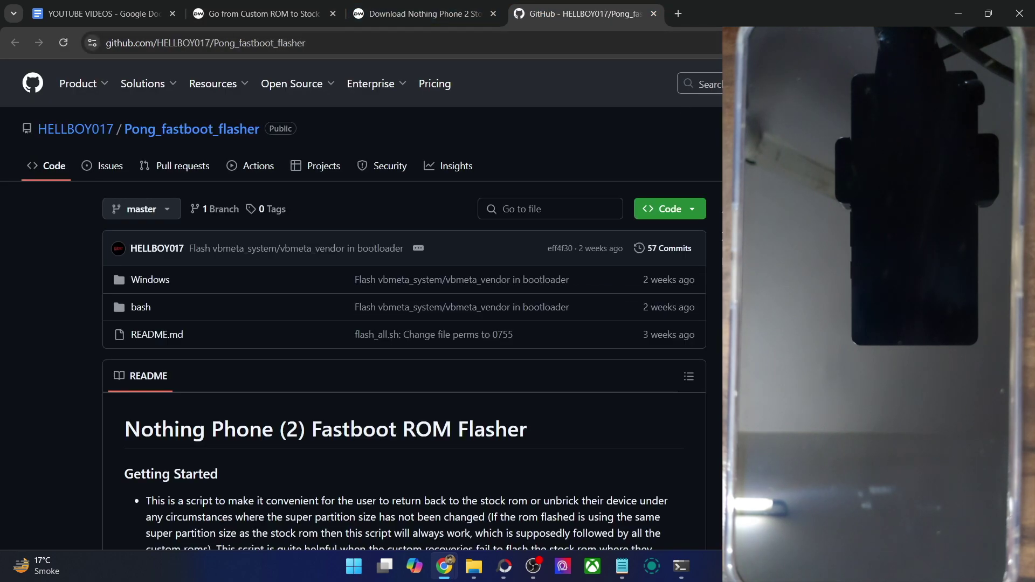
pyautogui.click(670, 208)
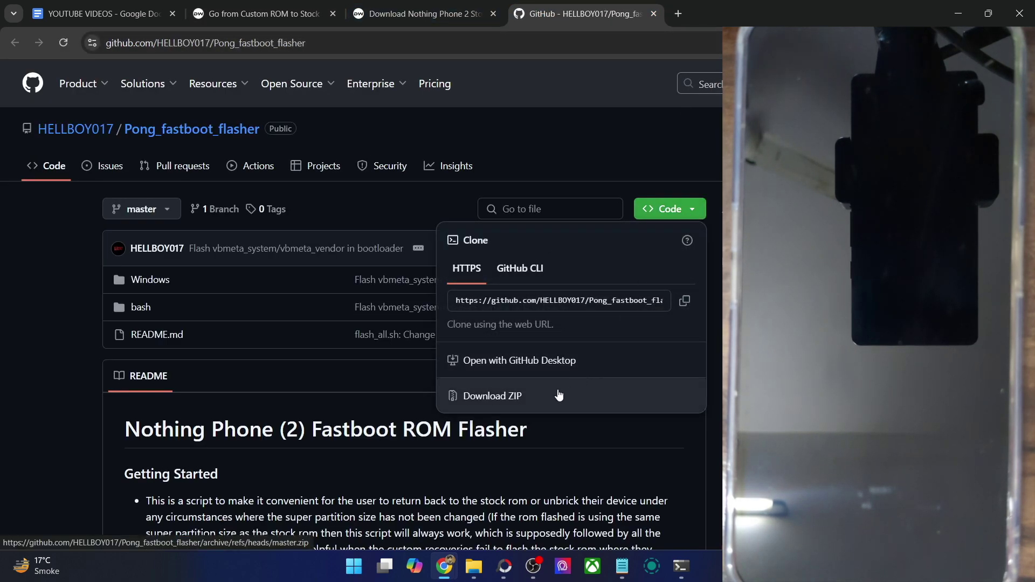
pyautogui.click(559, 395)
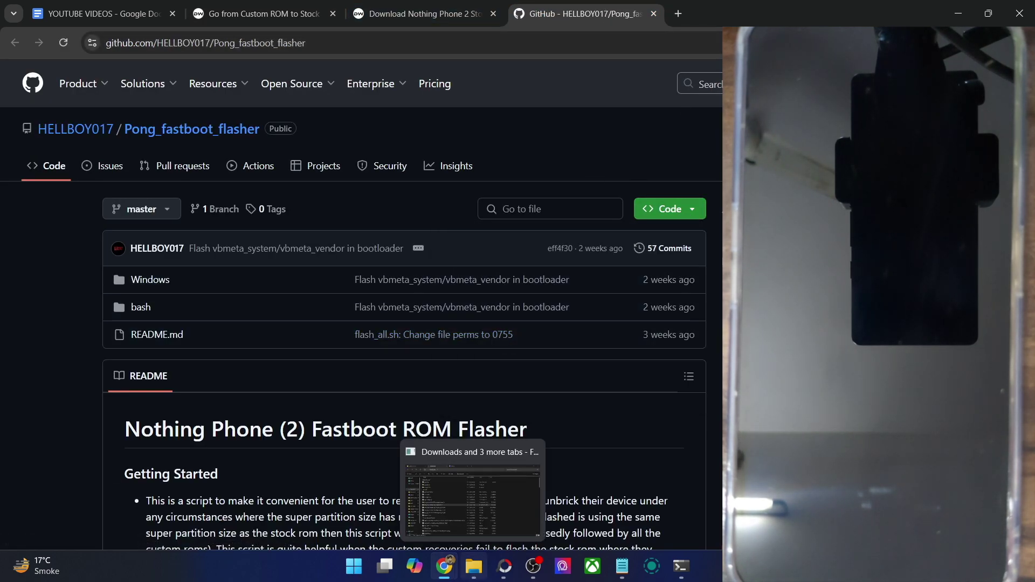
# Scroll through the Downloads folder window
pyautogui.click(473, 566)
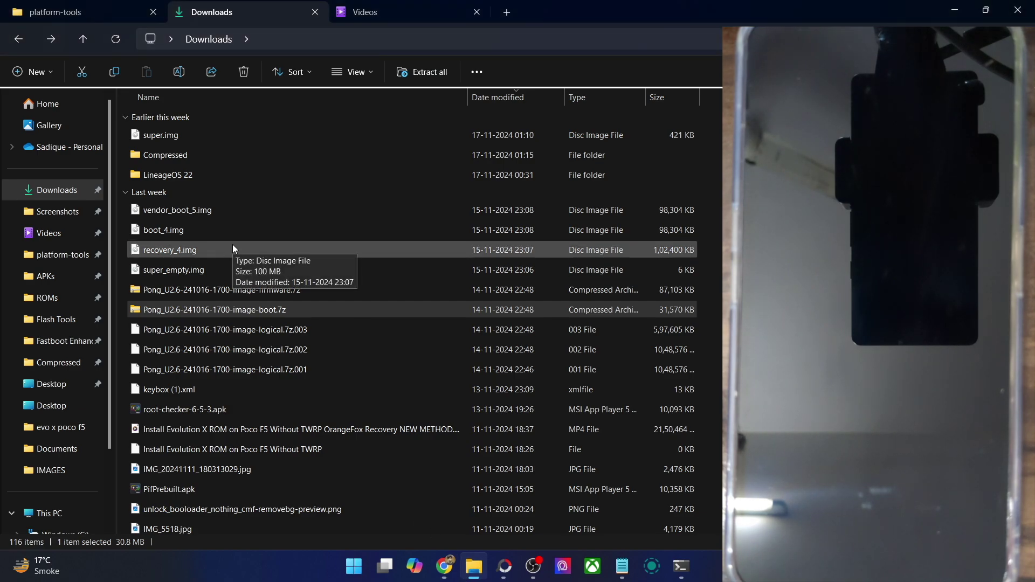
pyautogui.scroll(-3, 232, 244)
pyautogui.scroll(-1, 240, 268)
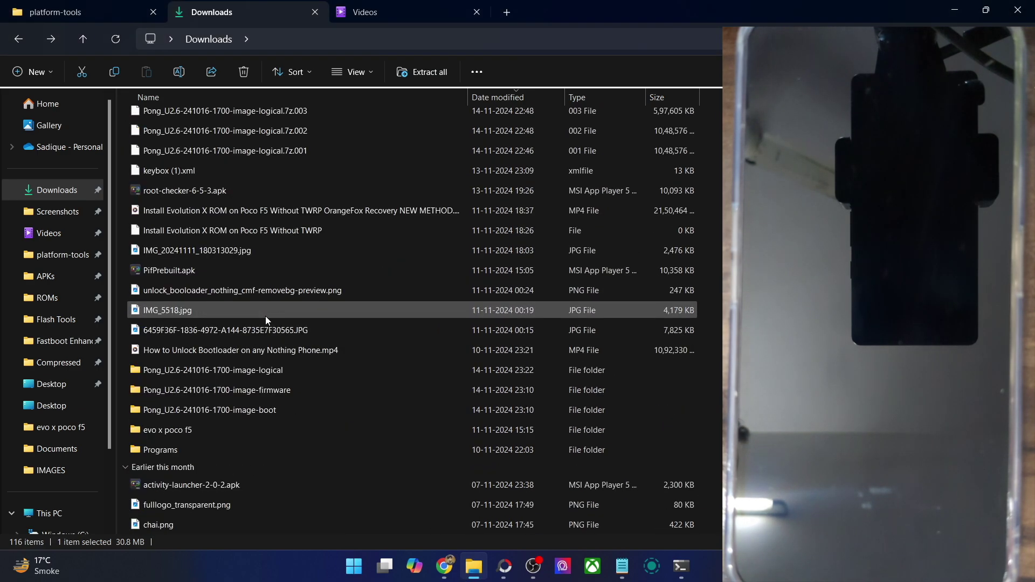
pyautogui.scroll(-2, 205, 426)
pyautogui.scroll(5, 277, 391)
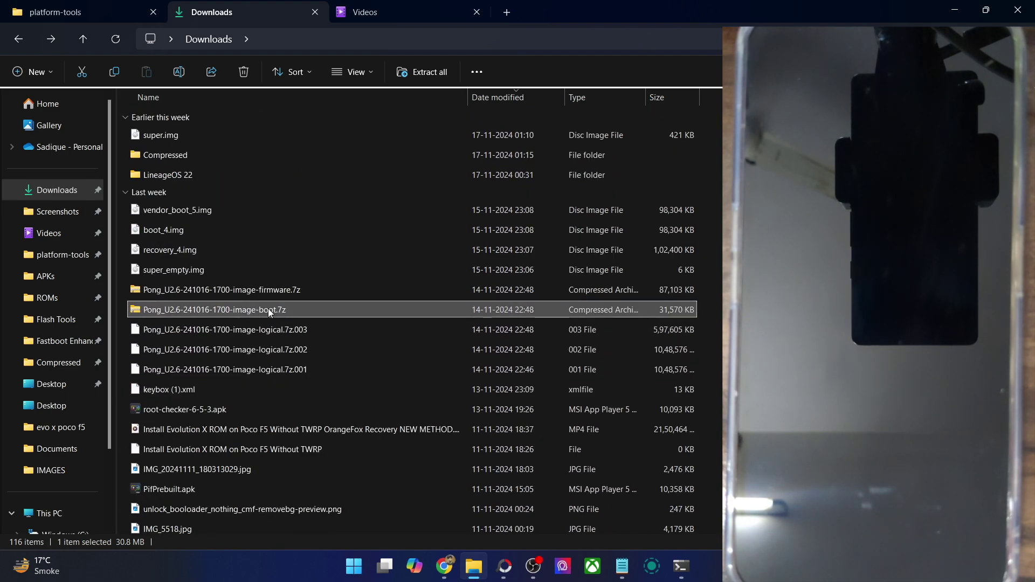
# Download the repository as a ZIP, accept the duplicate-download prompt, and open its contents
pyautogui.moveTo(444, 565)
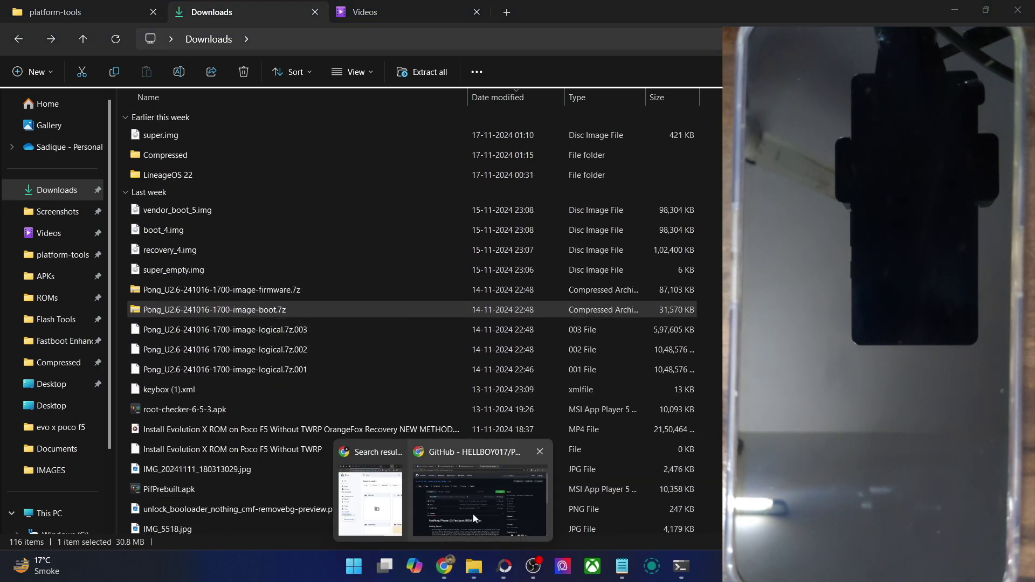
pyautogui.click(473, 513)
pyautogui.click(650, 202)
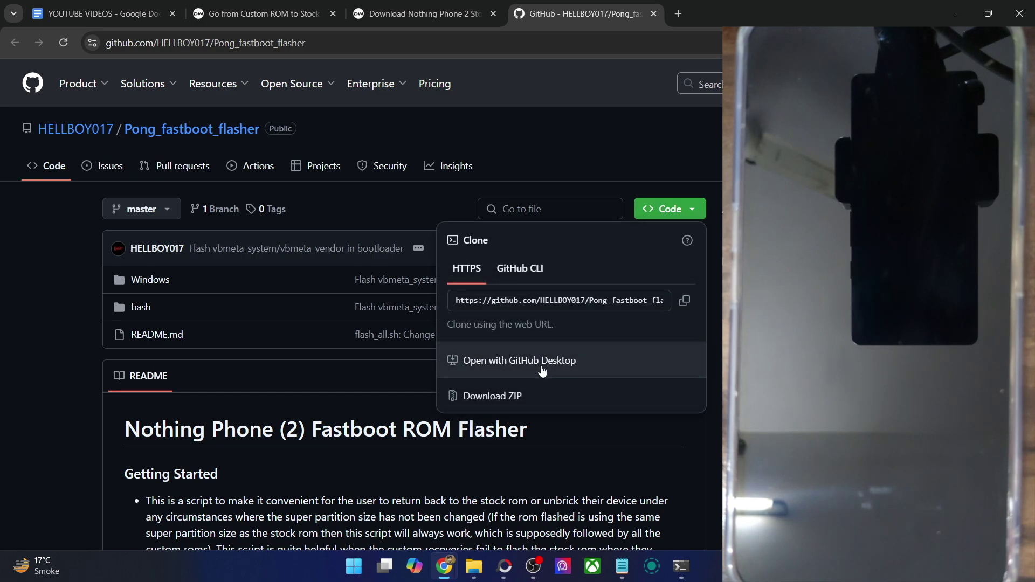
pyautogui.click(525, 394)
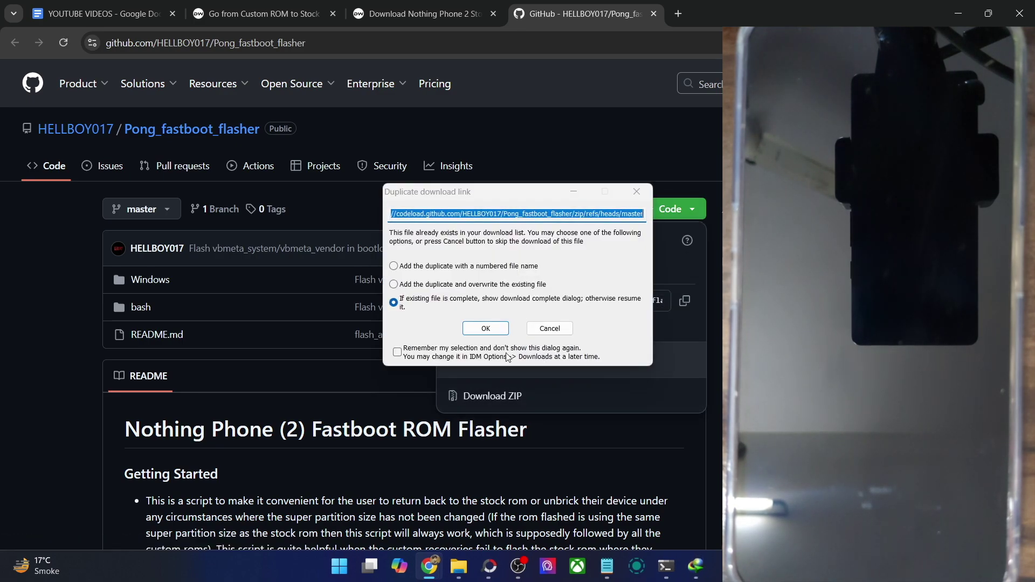
pyautogui.click(500, 331)
pyautogui.click(409, 323)
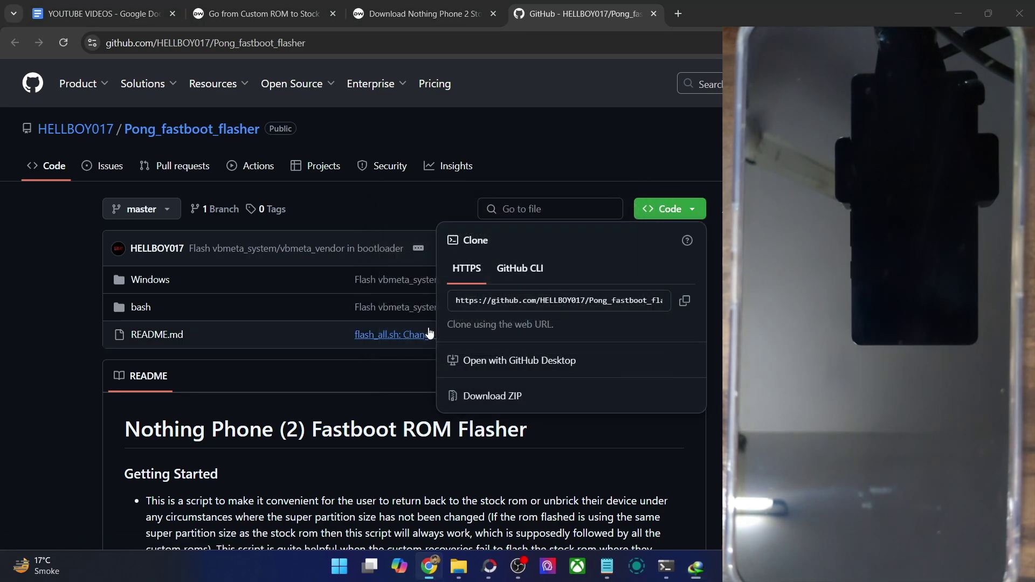
# Open the Pong_fastboot_flasher-master Windows flash_all.bat to view it, then close it
pyautogui.doubleClick(501, 122)
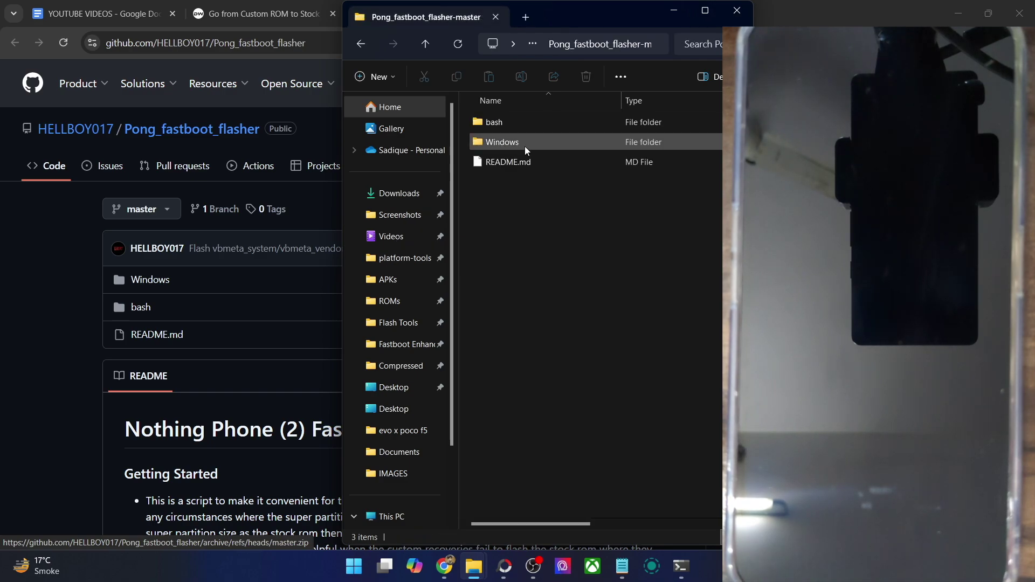
pyautogui.doubleClick(515, 142)
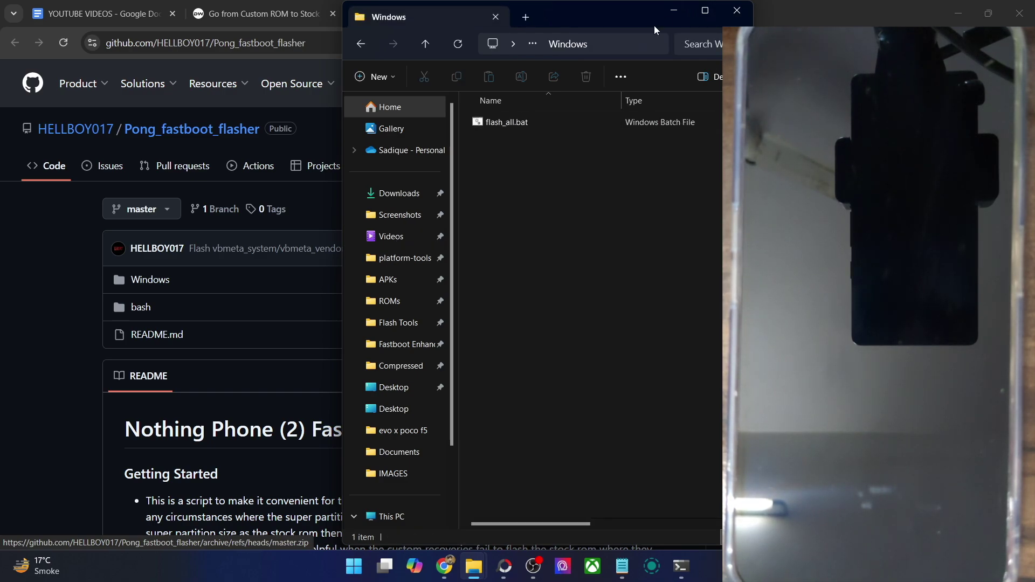
pyautogui.click(737, 11)
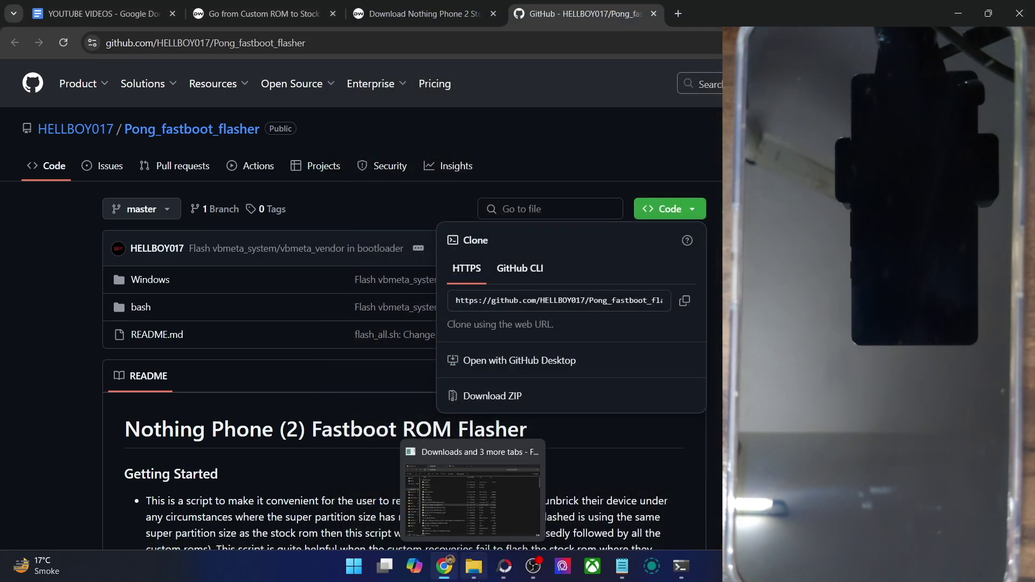
pyautogui.click(473, 493)
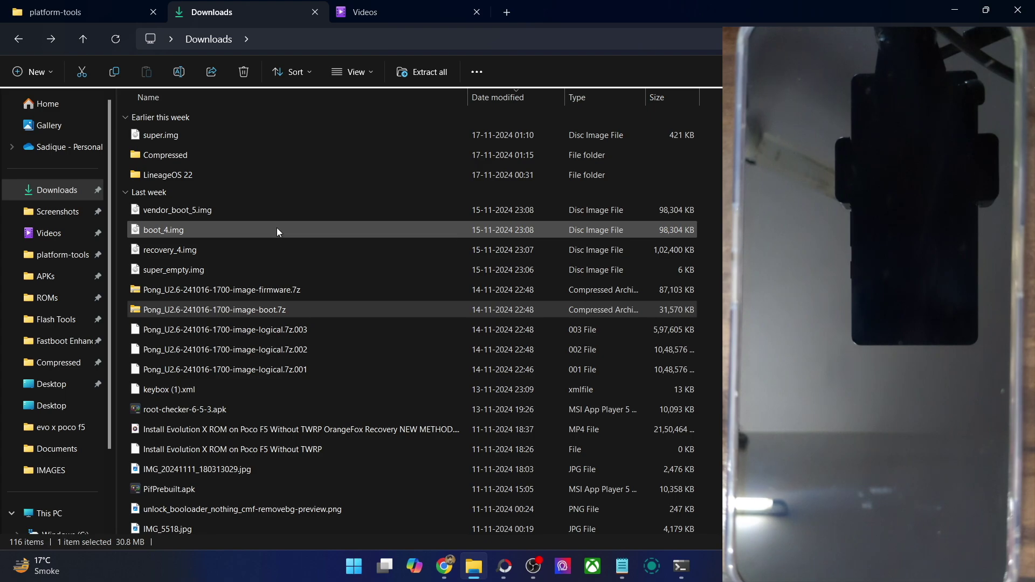
pyautogui.click(56, 320)
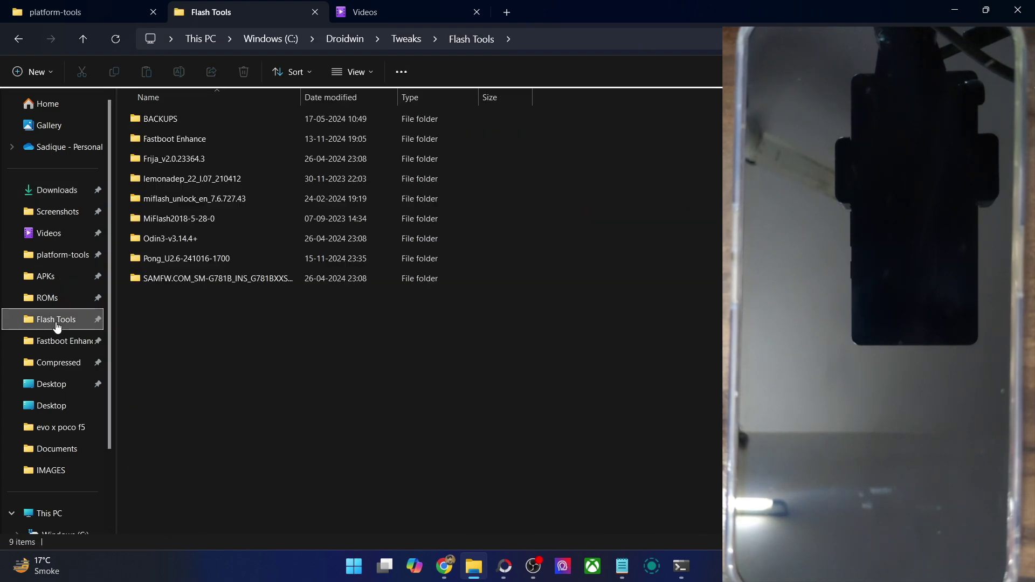
pyautogui.doubleClick(198, 261)
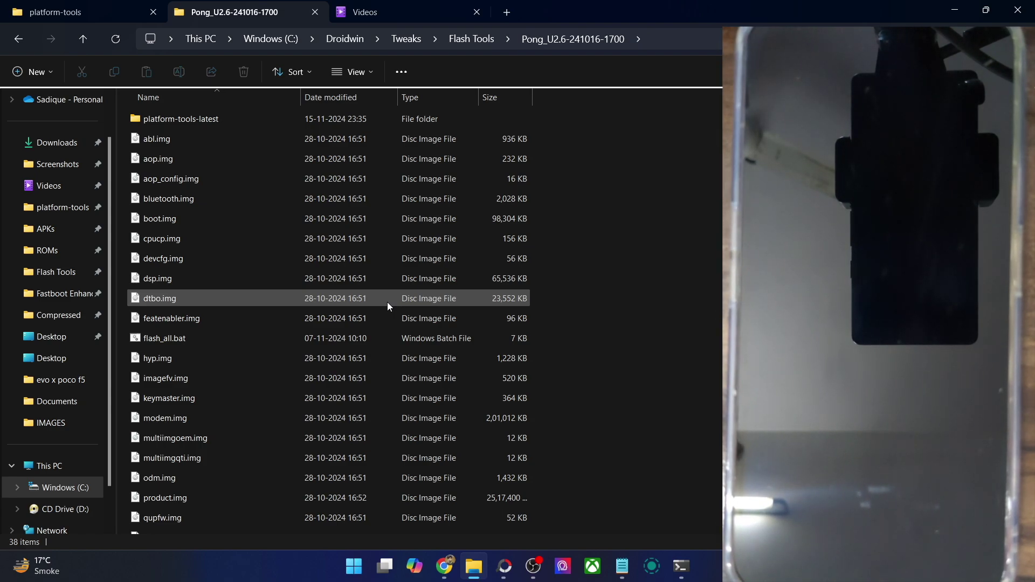
pyautogui.scroll(-5, 387, 302)
pyautogui.scroll(5, 386, 305)
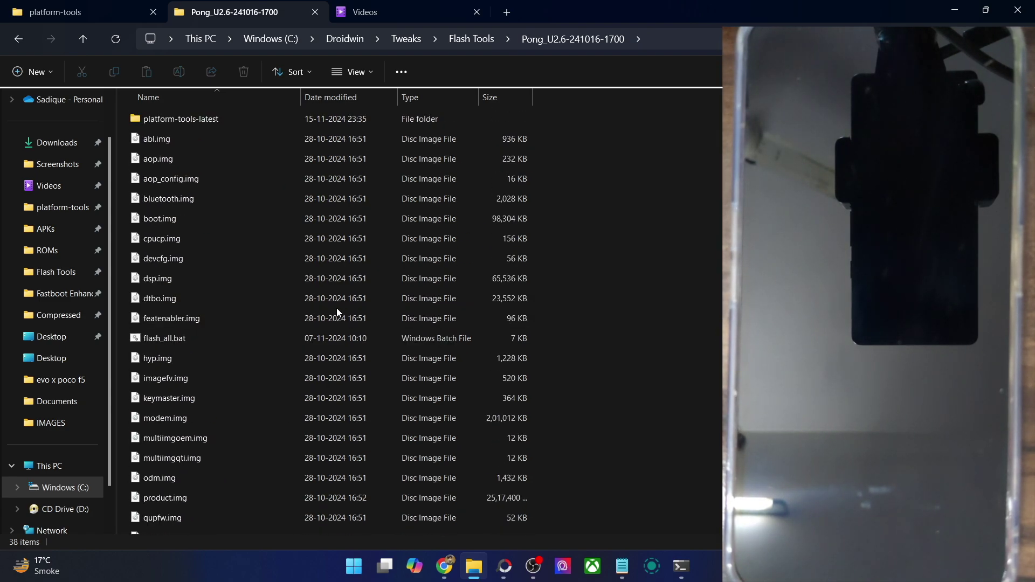
pyautogui.click(239, 340)
pyautogui.doubleClick(240, 340)
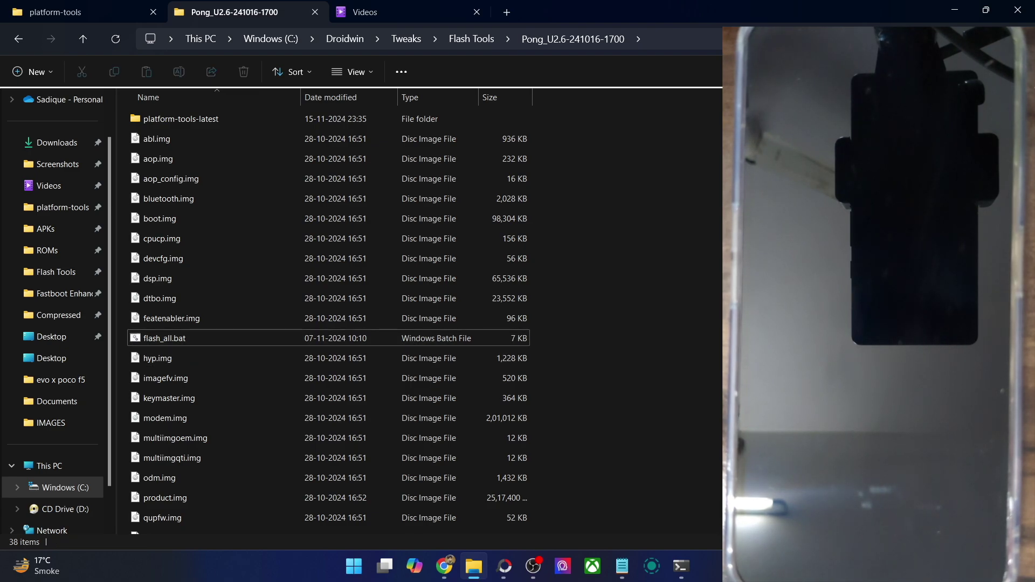
pyautogui.hotkey('alt', 'Tab')
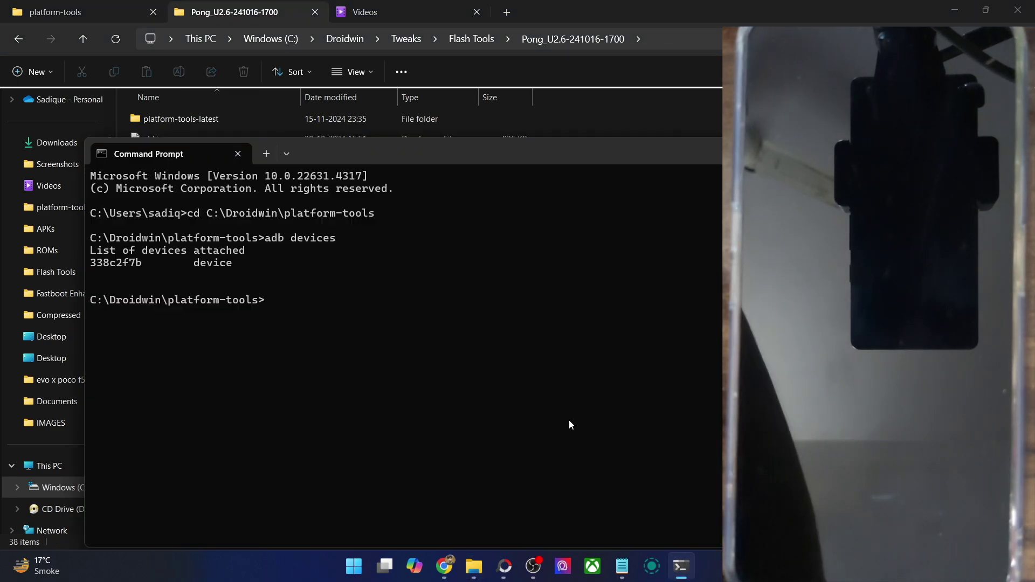
# Reboot the phone with 'adb reboot bootloader' and check it with 'fastboot devices'
pyautogui.write('adb reboo')
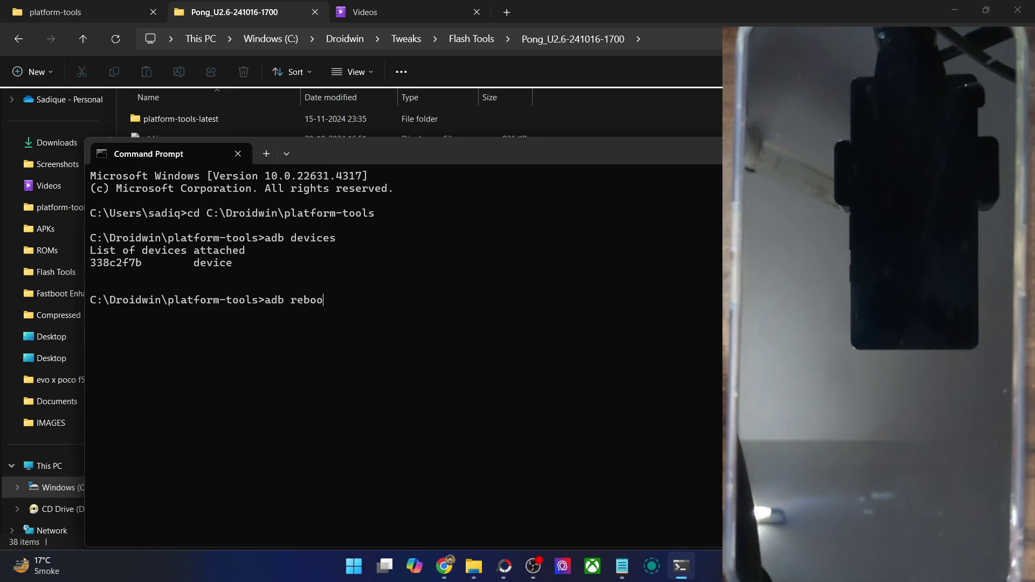
pyautogui.write('t bootloader')
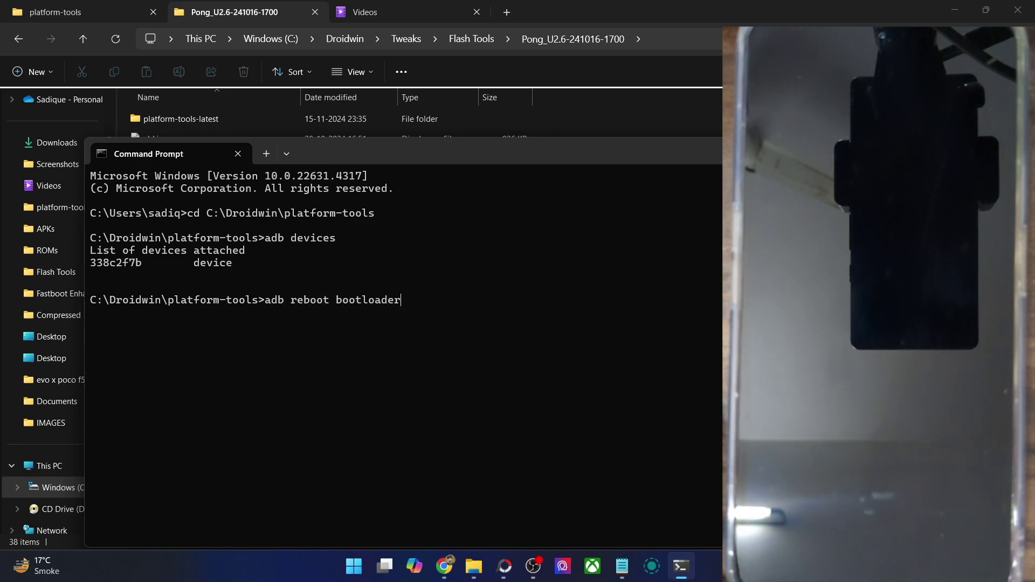
pyautogui.press('Return')
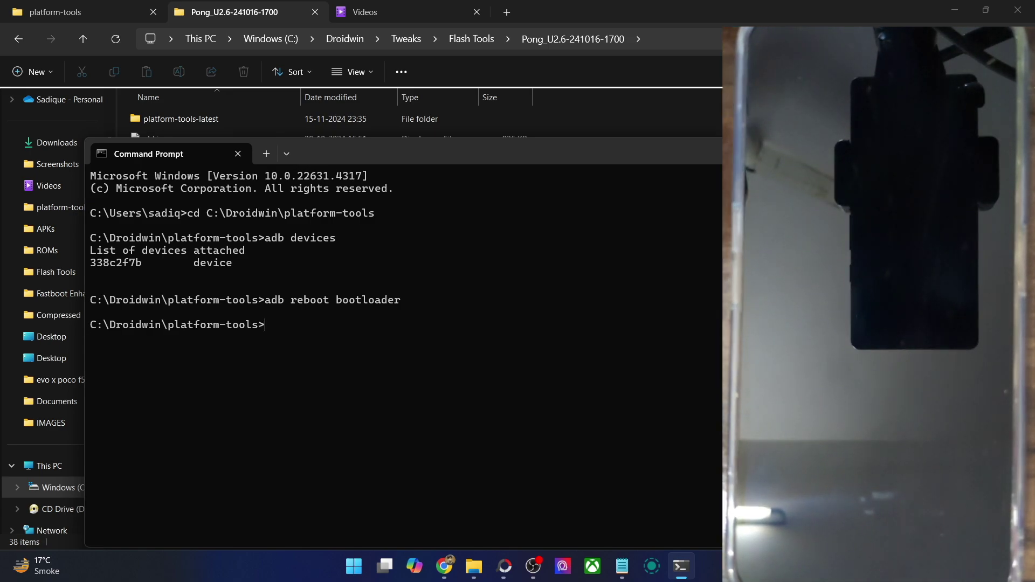
pyautogui.write('fas')
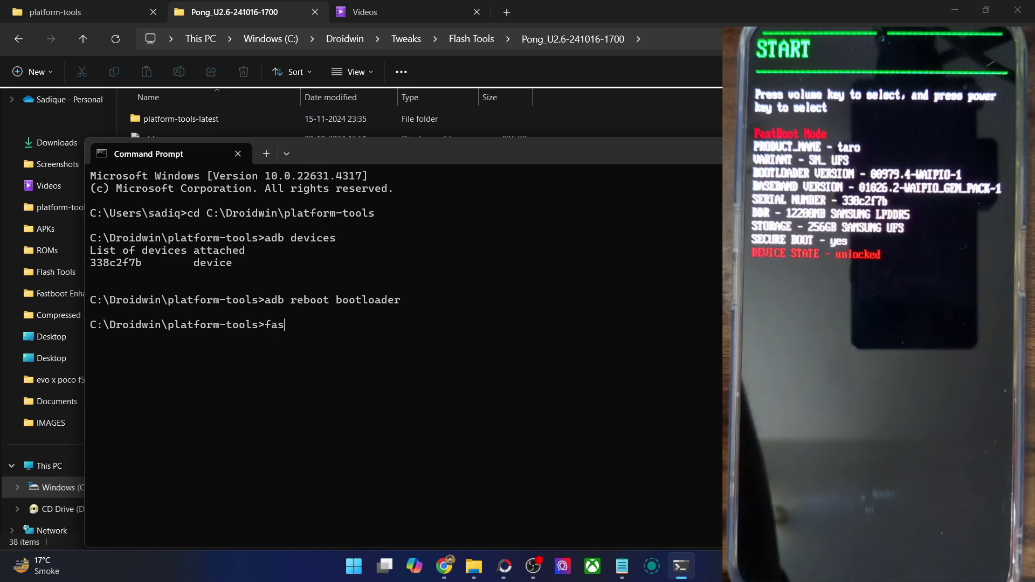
pyautogui.write('tboot devices')
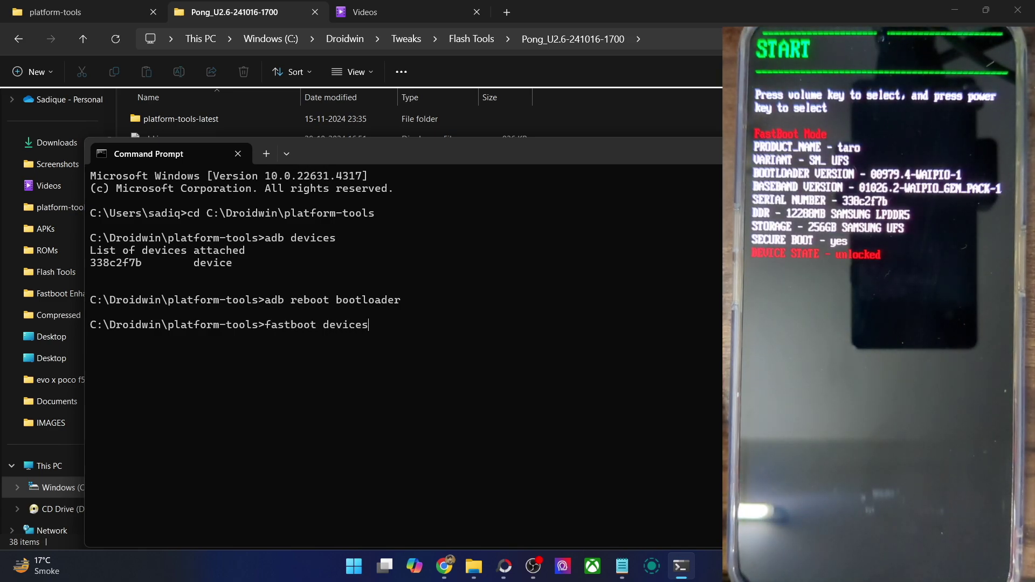
pyautogui.press('Return')
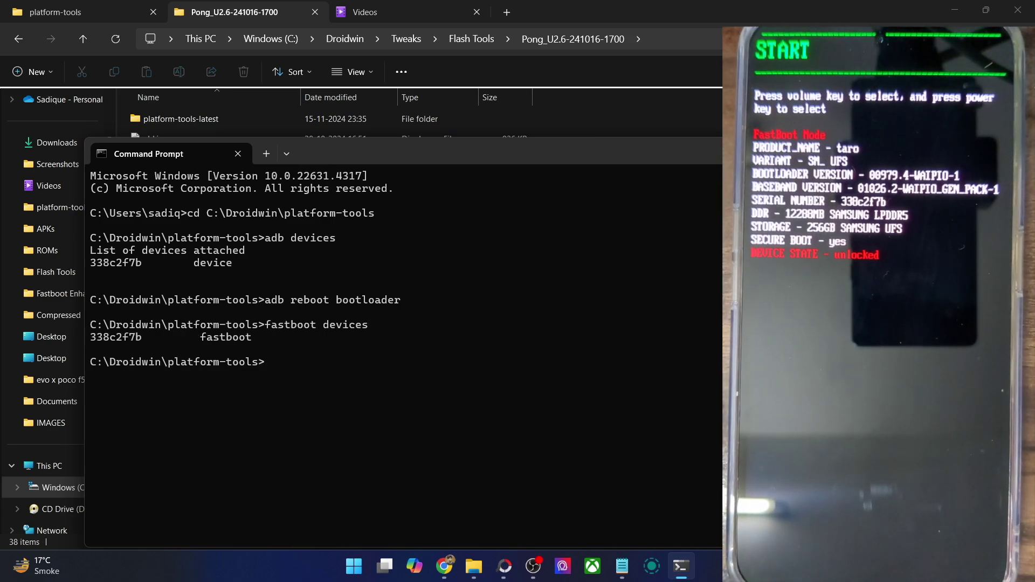
# Return to the droidwin custom ROM to stock guide in Chrome
pyautogui.moveTo(444, 565)
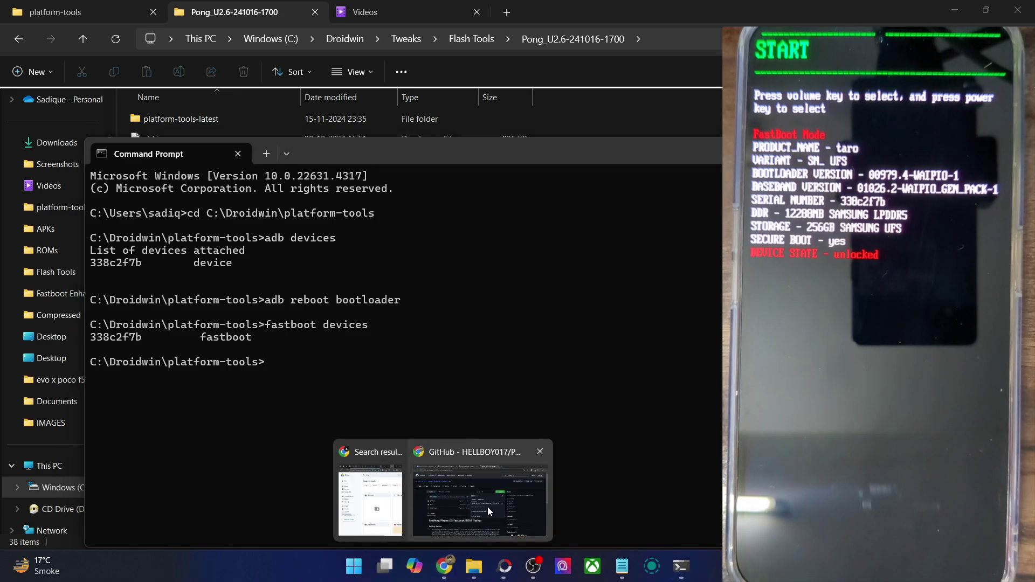
pyautogui.click(487, 507)
pyautogui.click(321, 14)
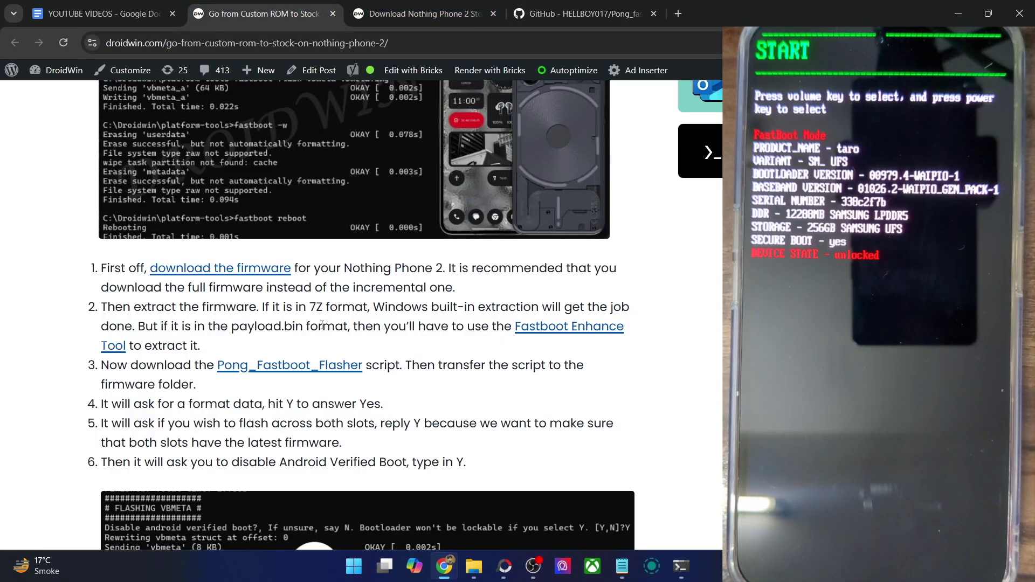
pyautogui.scroll(-3, 321, 325)
pyautogui.scroll(3, 321, 326)
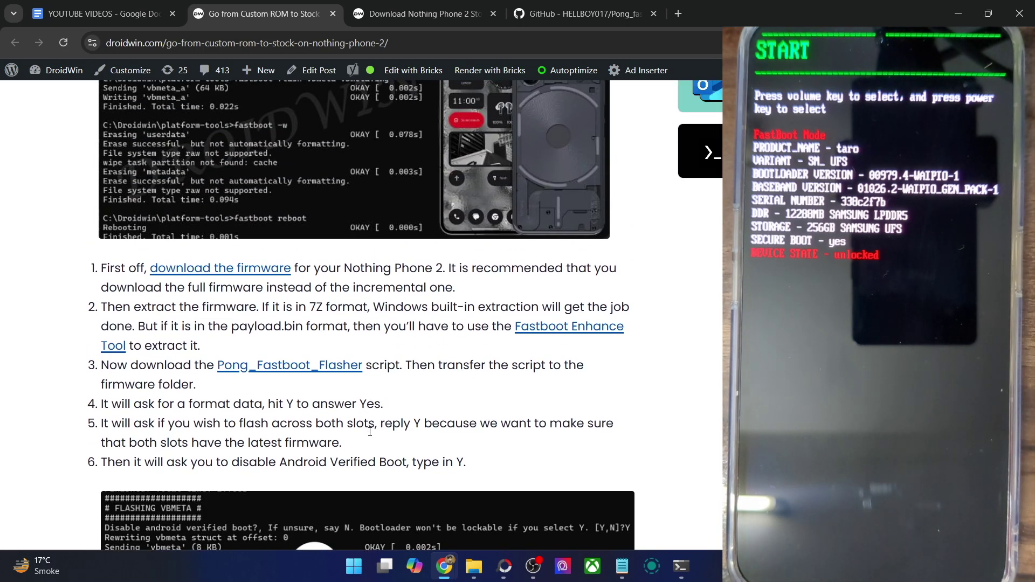
pyautogui.rightClick(355, 579)
pyautogui.click(338, 267)
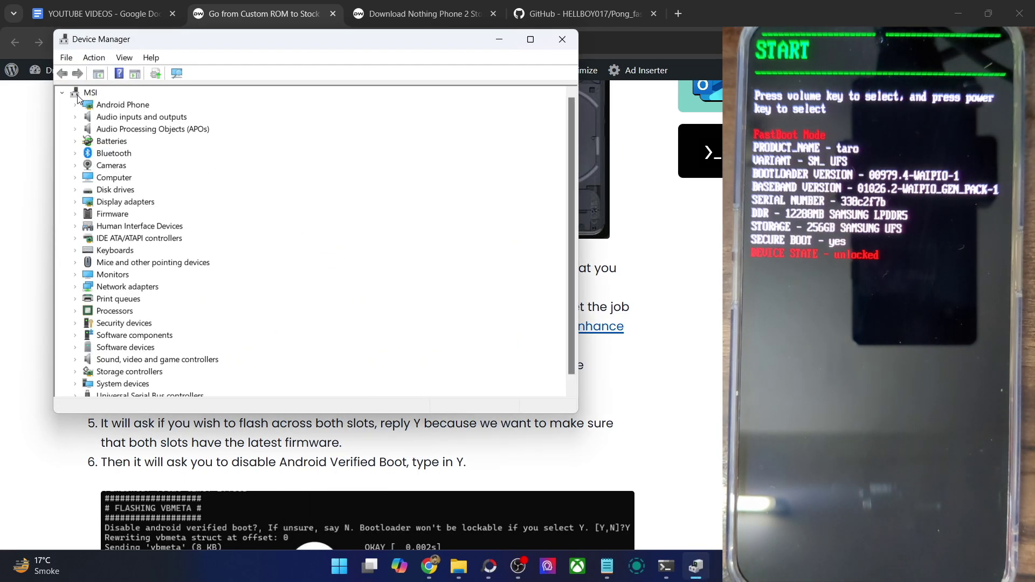
pyautogui.click(75, 106)
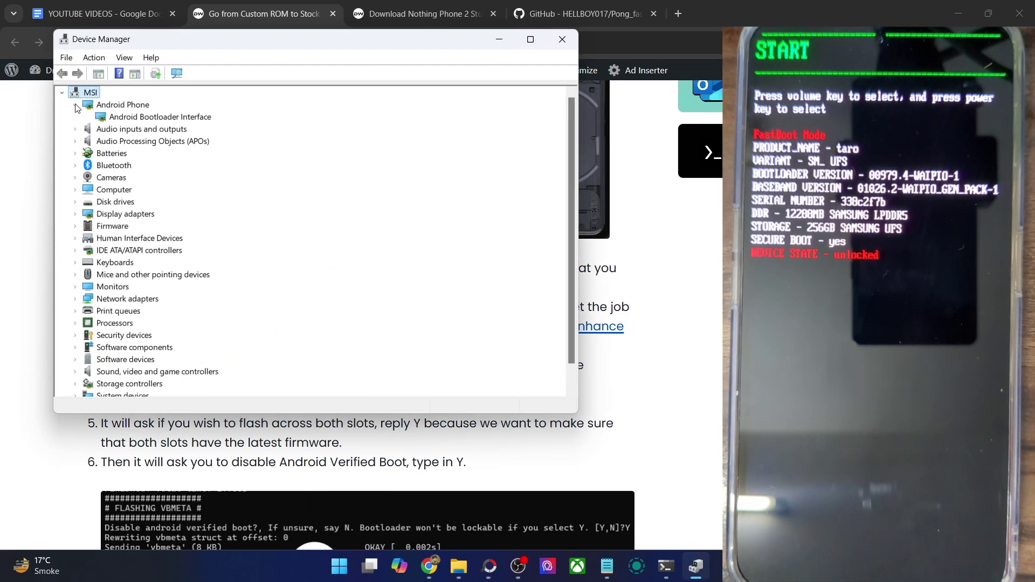
pyautogui.click(154, 118)
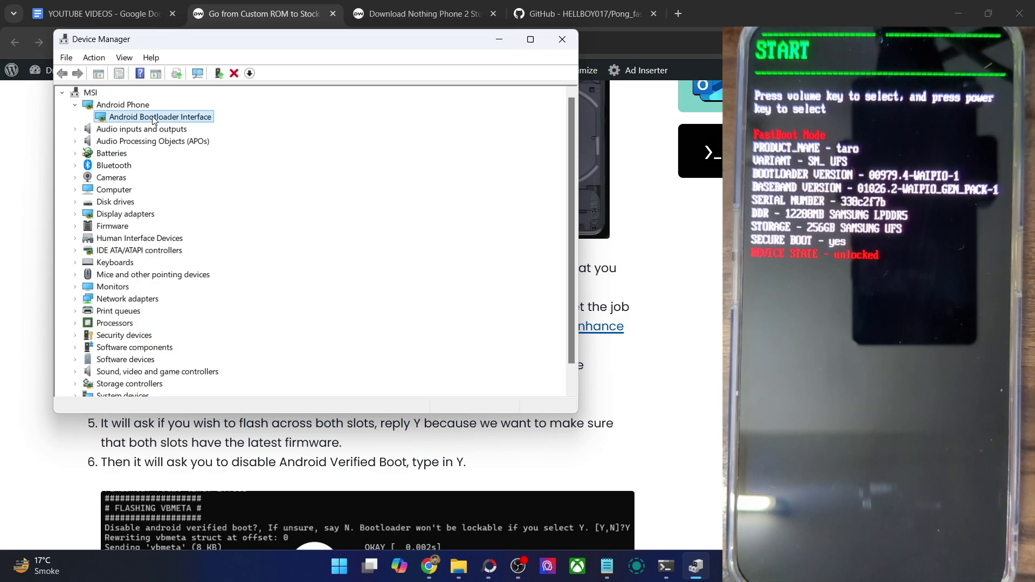
pyautogui.click(562, 38)
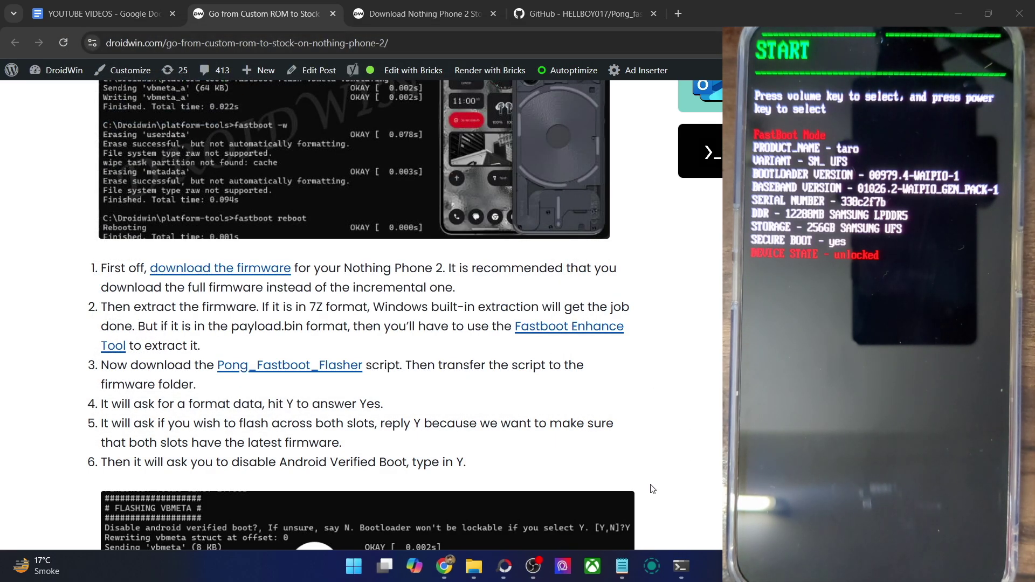
pyautogui.click(680, 566)
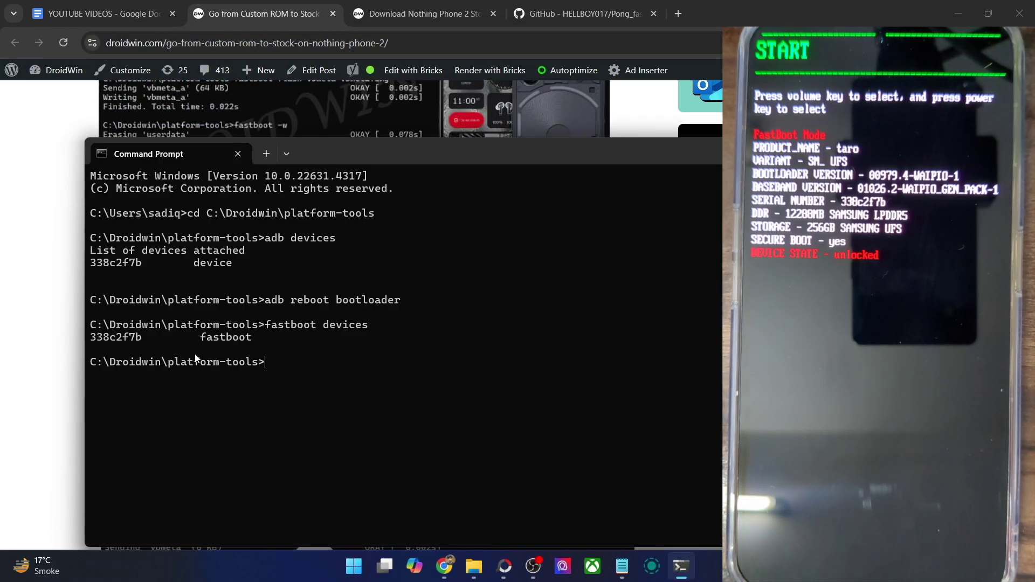
pyautogui.doubleClick(135, 340)
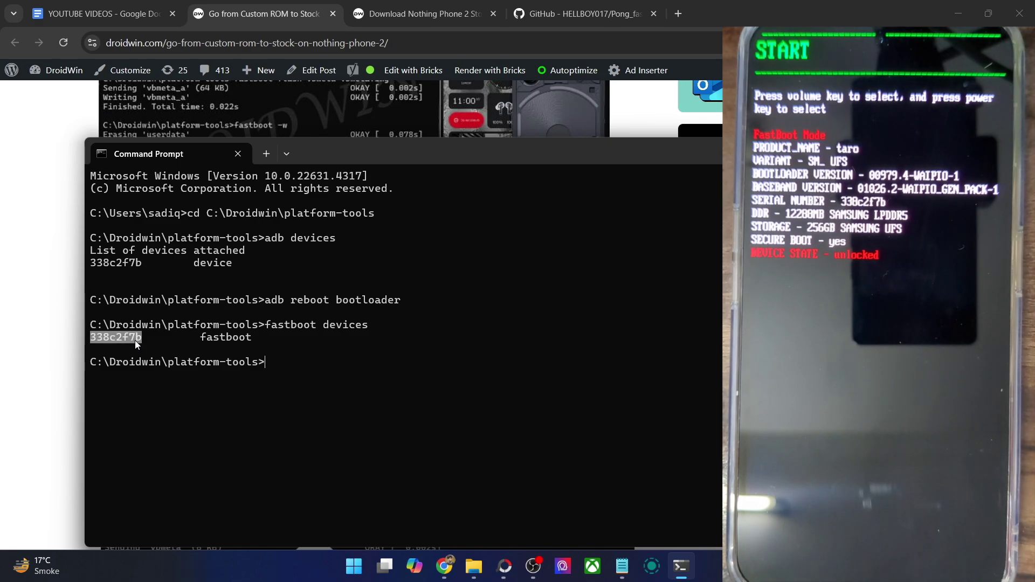
pyautogui.click(444, 566)
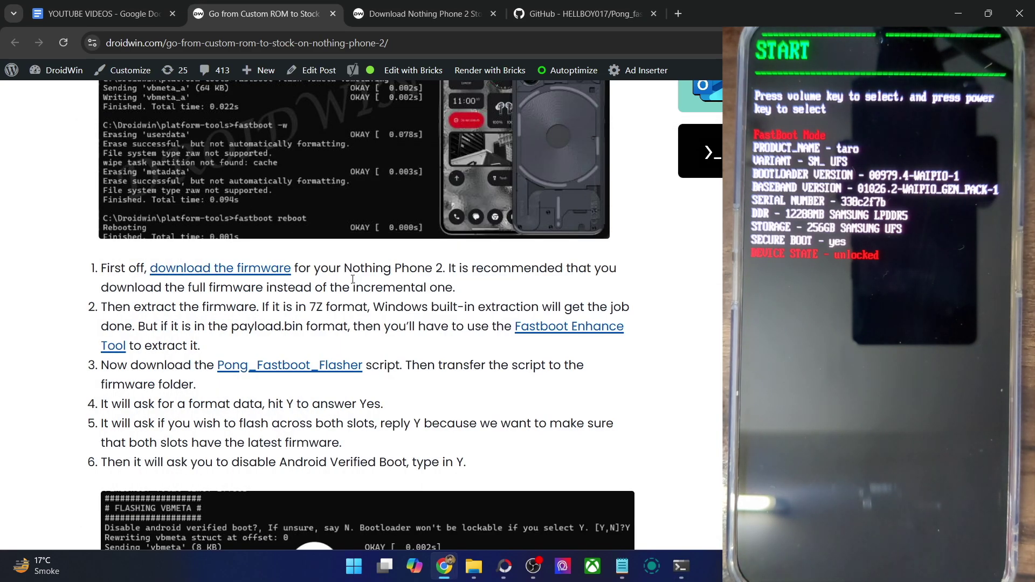
# Run flash_all.bat, answering y to wipe data and Y to flash both slots
pyautogui.click(479, 561)
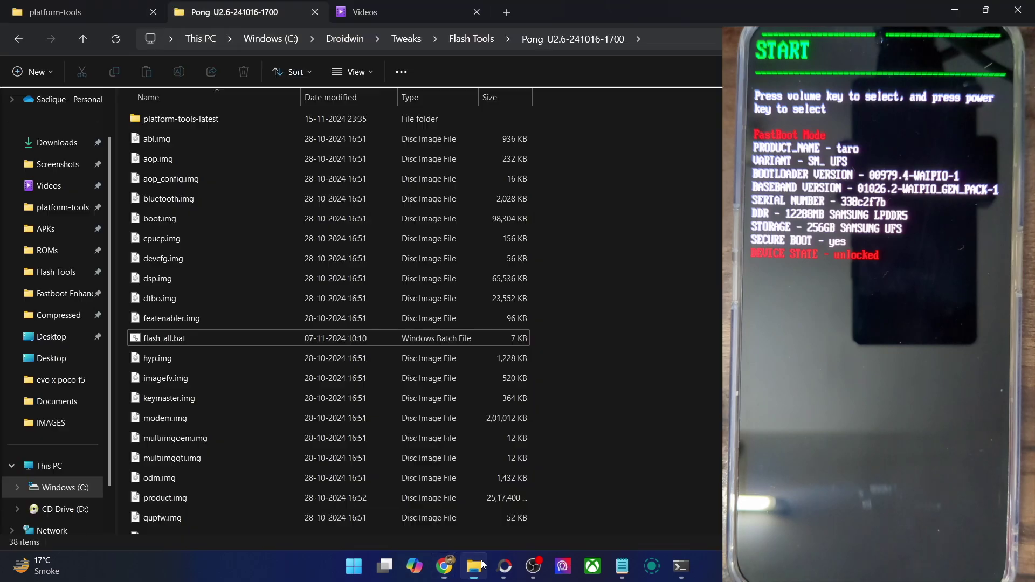
pyautogui.doubleClick(206, 338)
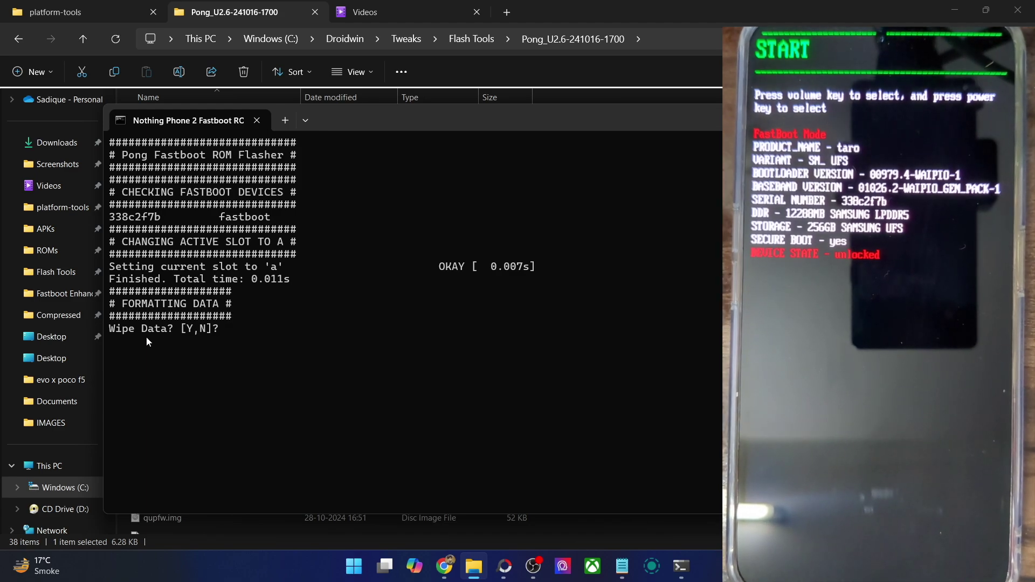
pyautogui.write('y')
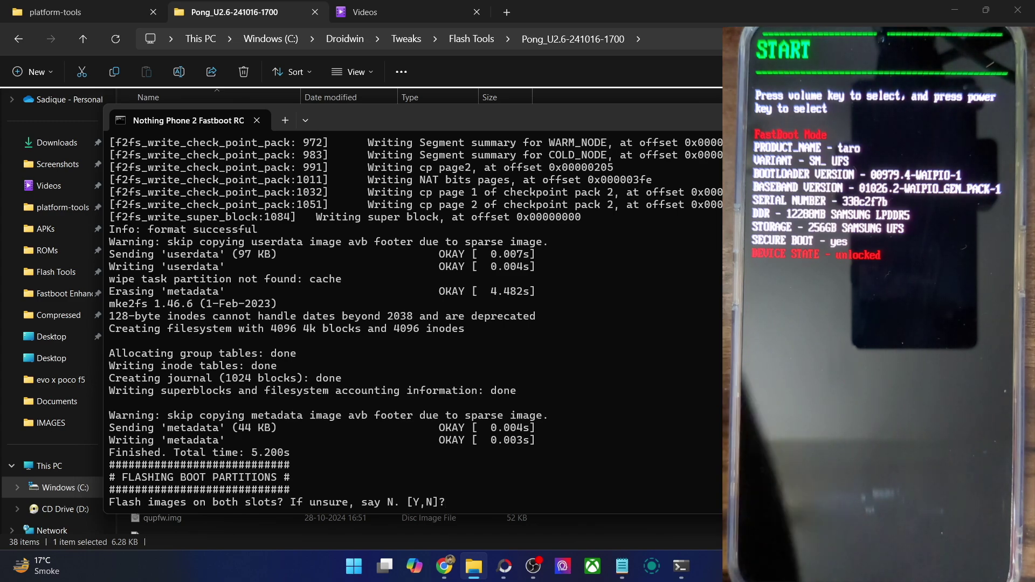
pyautogui.write('Y')
pyautogui.press('Return')
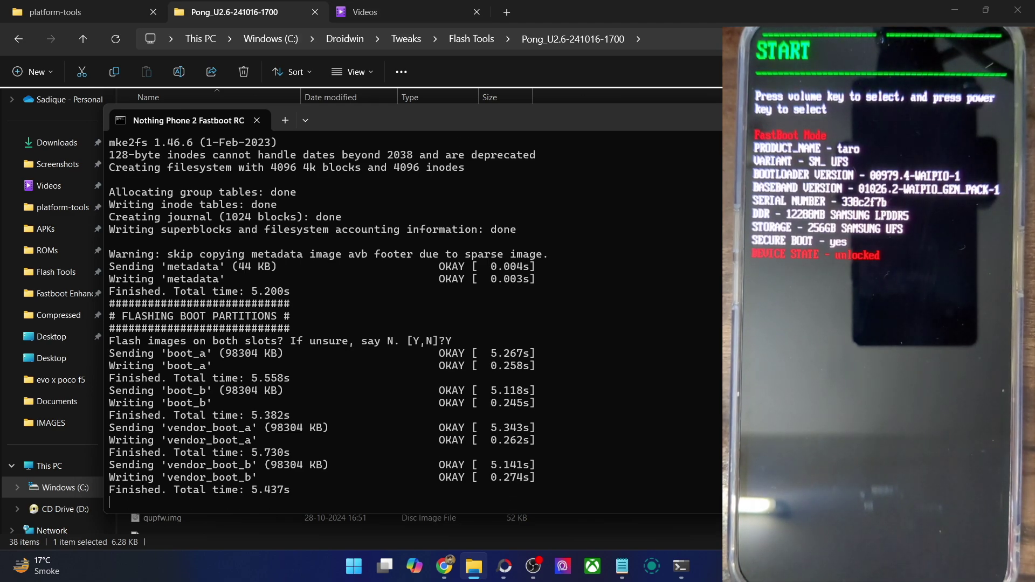
pyautogui.hotkey('alt', 'Tab')
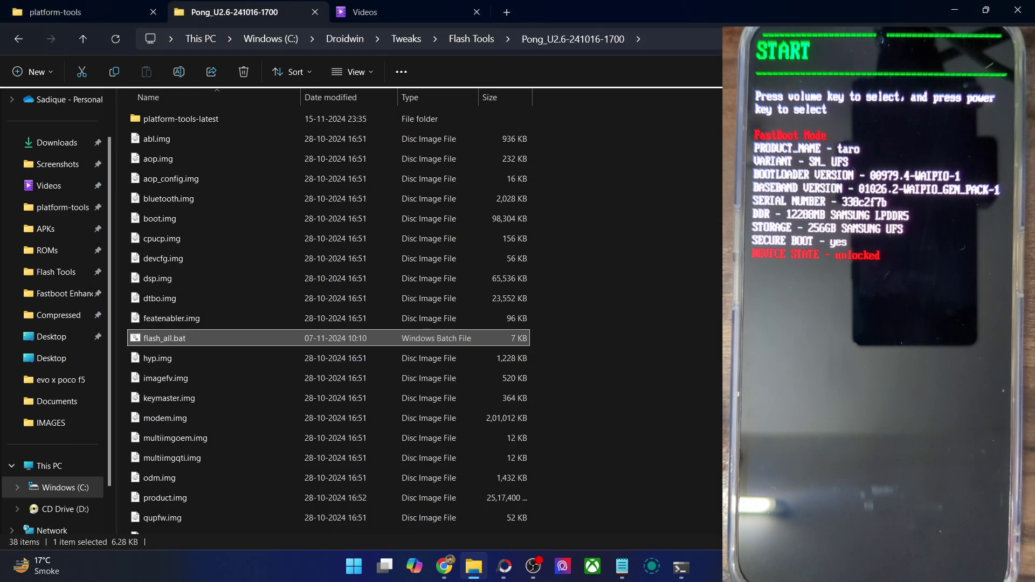
pyautogui.rightClick(206, 341)
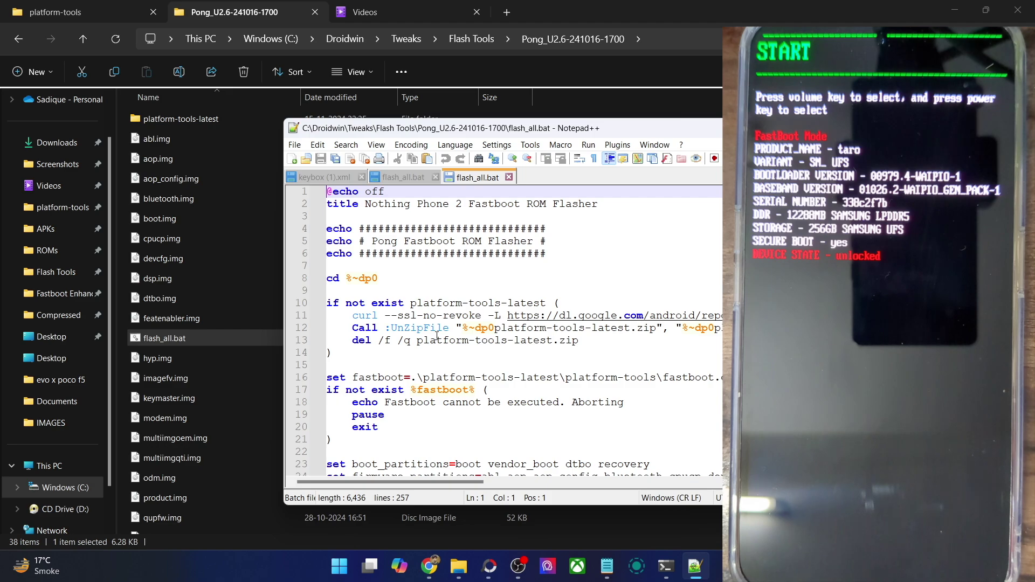
# Read through flash_all.bat in Notepad++, highlighting the boot partition list and later prompts
pyautogui.scroll(-2, 419, 325)
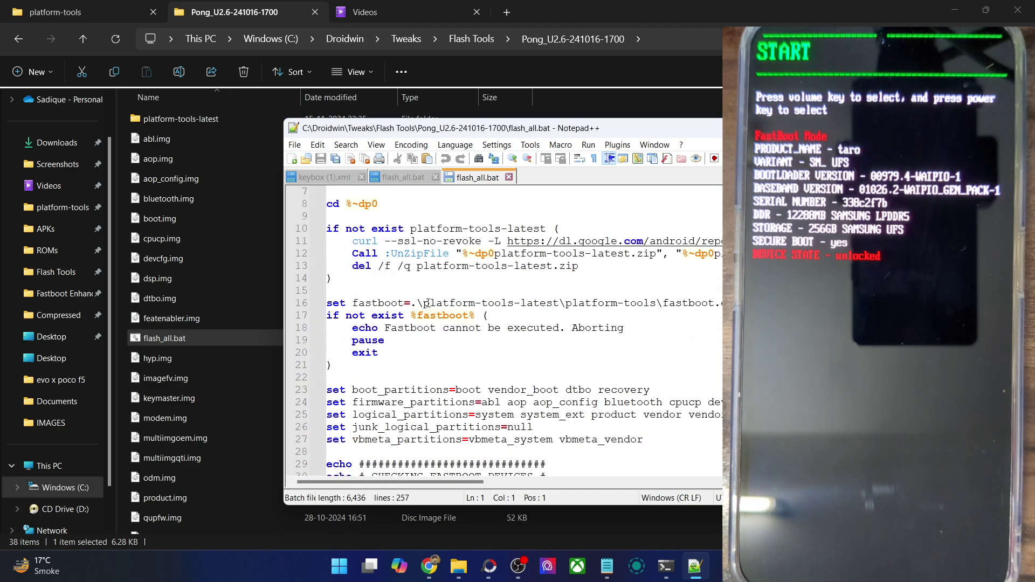
pyautogui.scroll(-2, 423, 305)
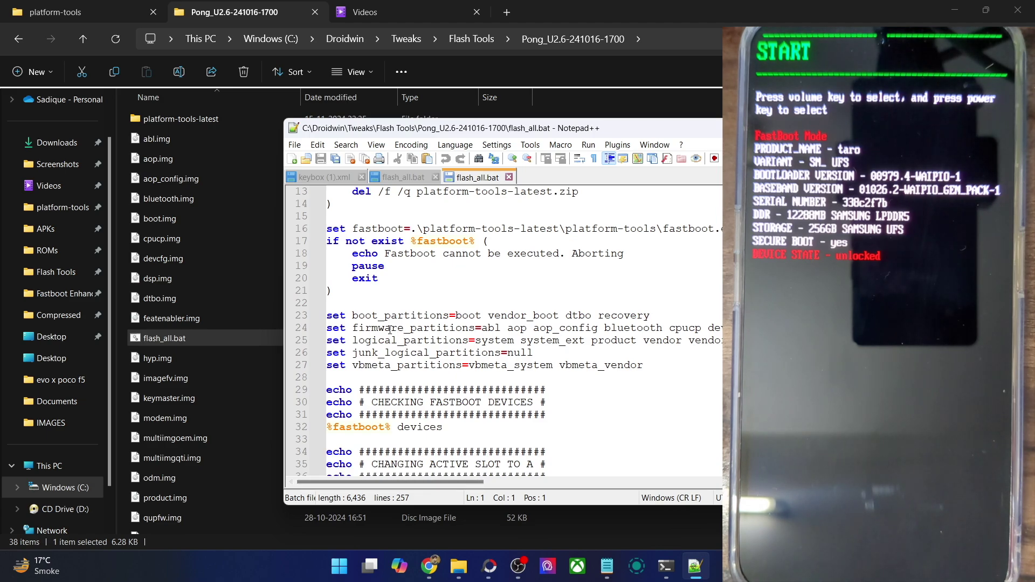
pyautogui.moveTo(352, 315); pyautogui.dragTo(469, 339)
pyautogui.scroll(-3, 471, 335)
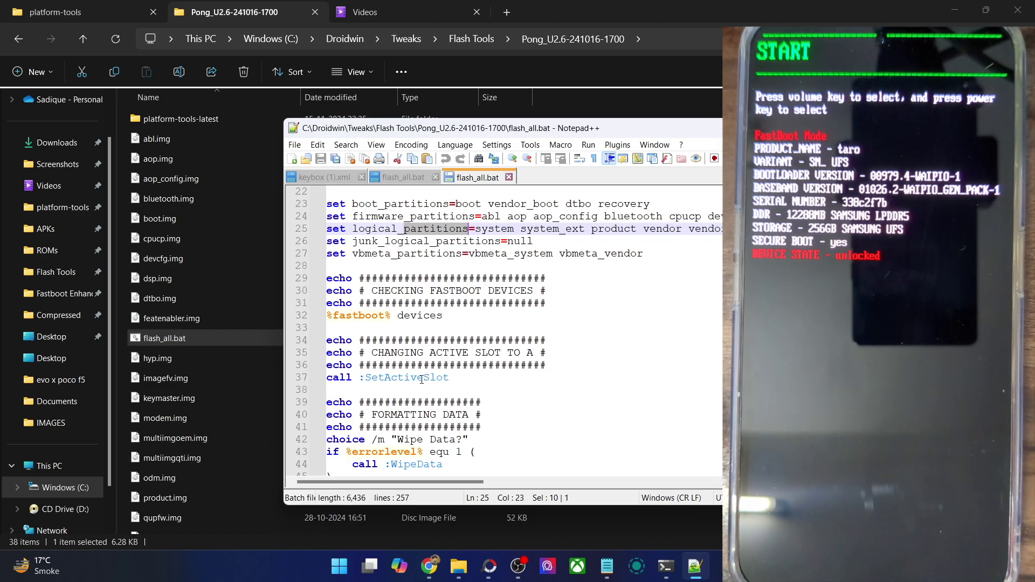
pyautogui.scroll(-1, 428, 369)
pyautogui.scroll(-2, 430, 350)
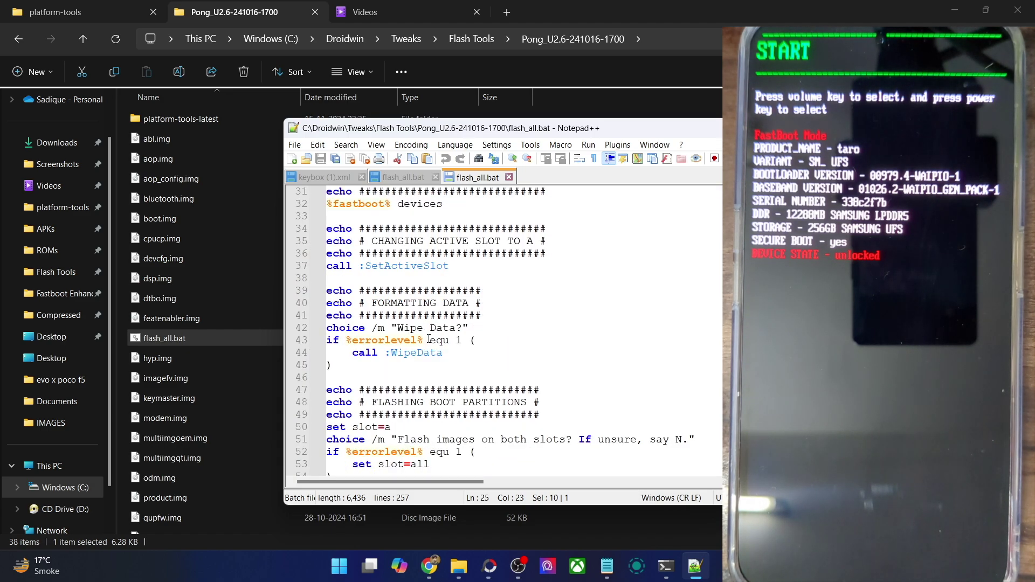
pyautogui.scroll(-2, 417, 323)
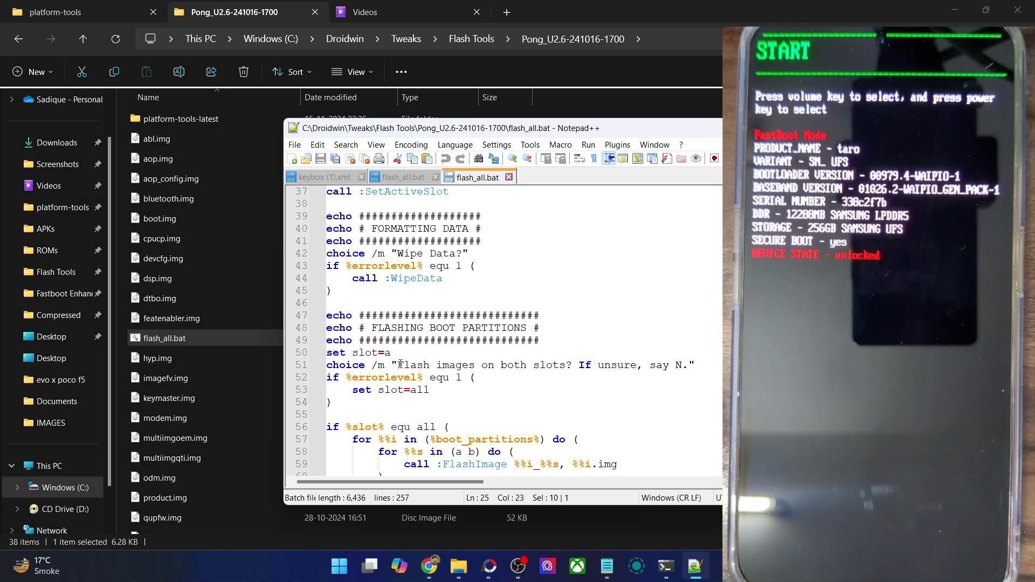
pyautogui.moveTo(400, 365); pyautogui.dragTo(546, 364)
pyautogui.scroll(-2, 518, 367)
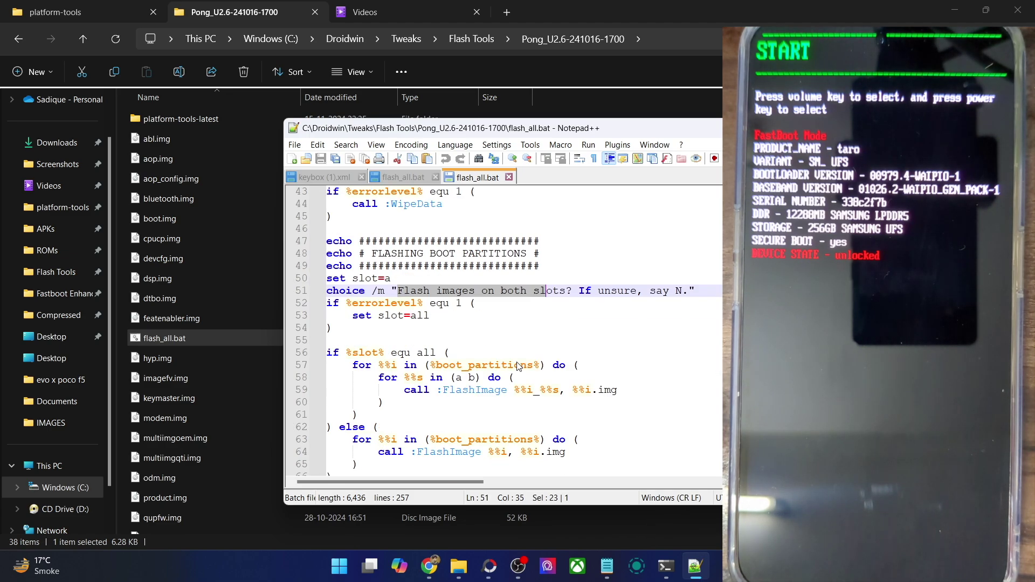
pyautogui.scroll(-4, 519, 367)
pyautogui.scroll(-1, 429, 362)
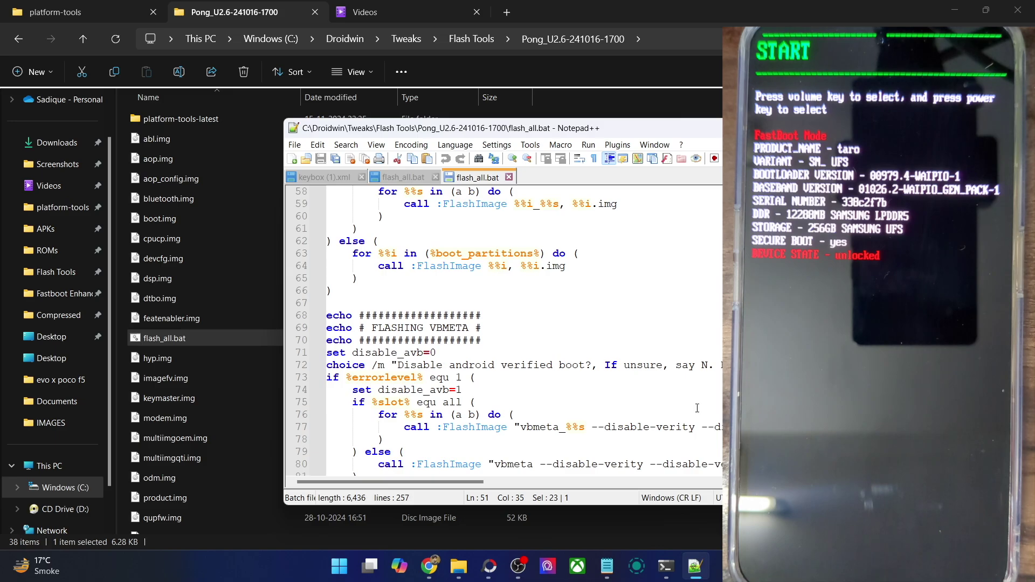
# Answer y in the flasher to disable android verified boot and flash vbmeta
pyautogui.moveTo(666, 565)
pyautogui.click(710, 498)
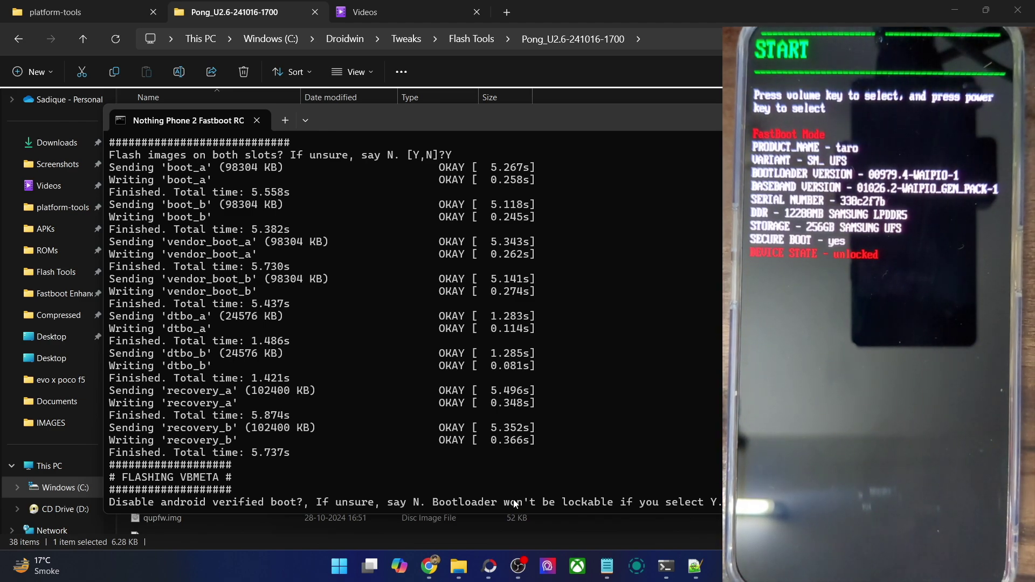
pyautogui.press('y')
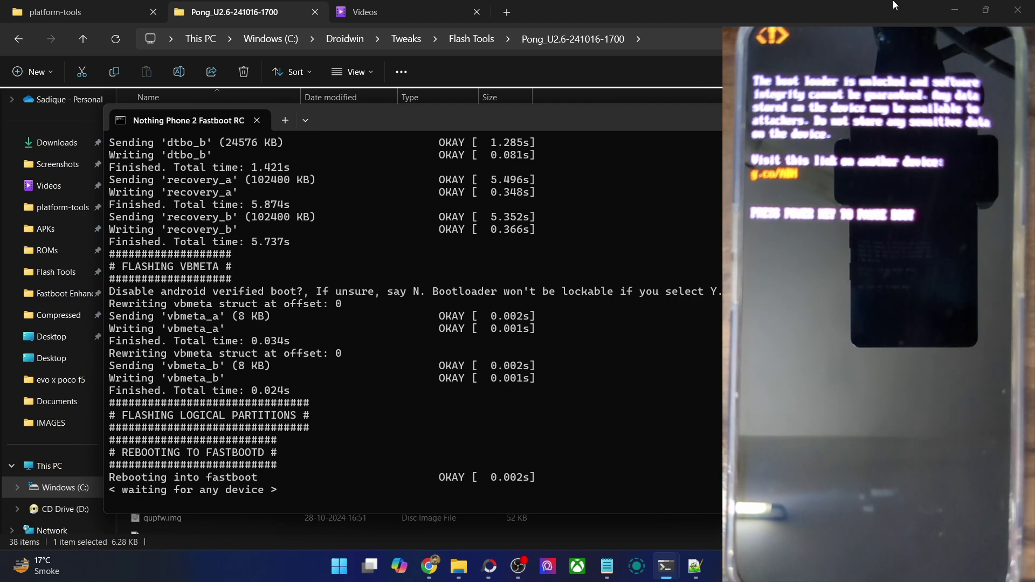
# Highlight the FLASHING LOGICAL PARTITIONS heading and the RebootFastbootD call in the script
pyautogui.press('super+Down')
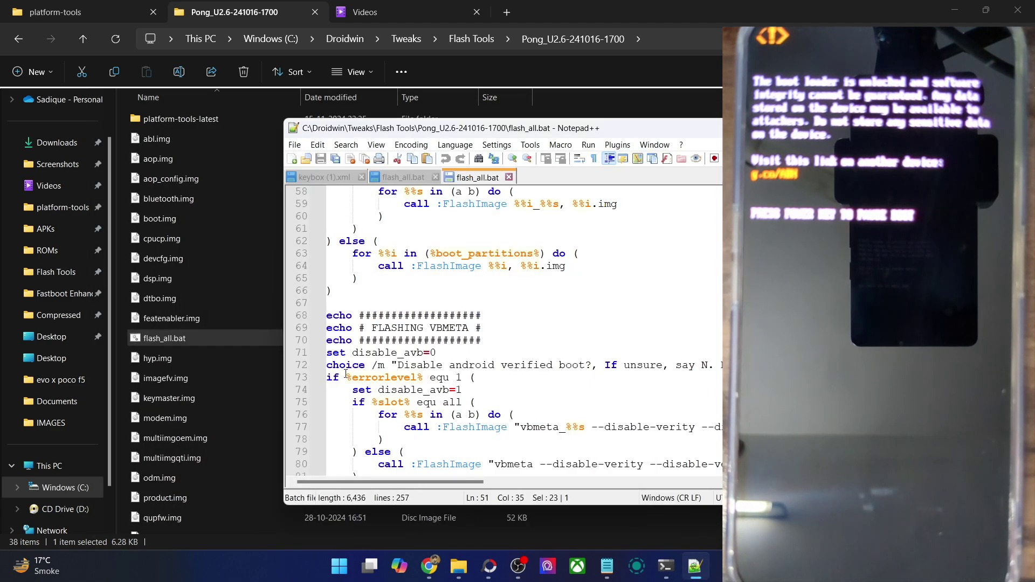
pyautogui.scroll(-2, 474, 370)
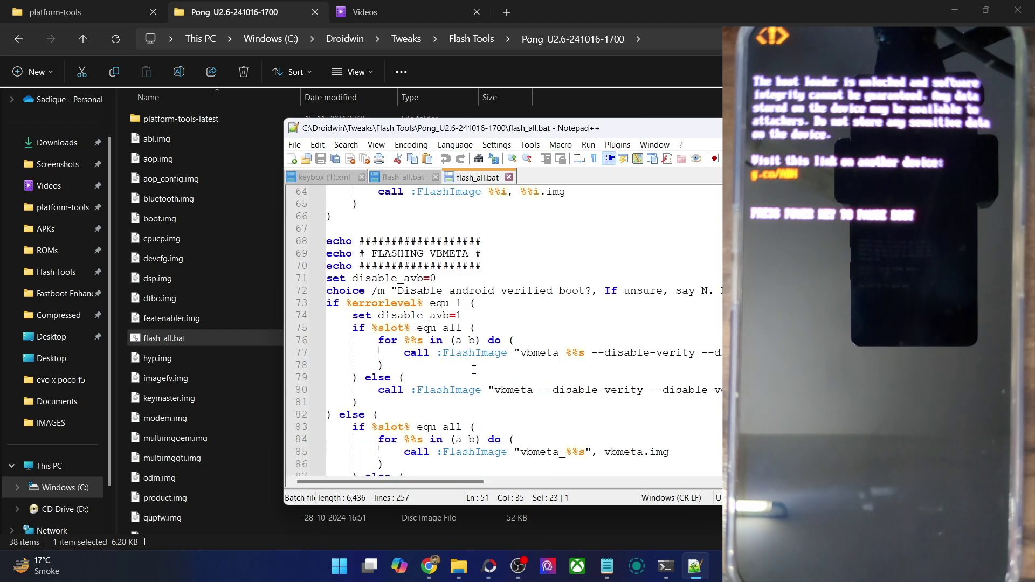
pyautogui.scroll(-2, 473, 370)
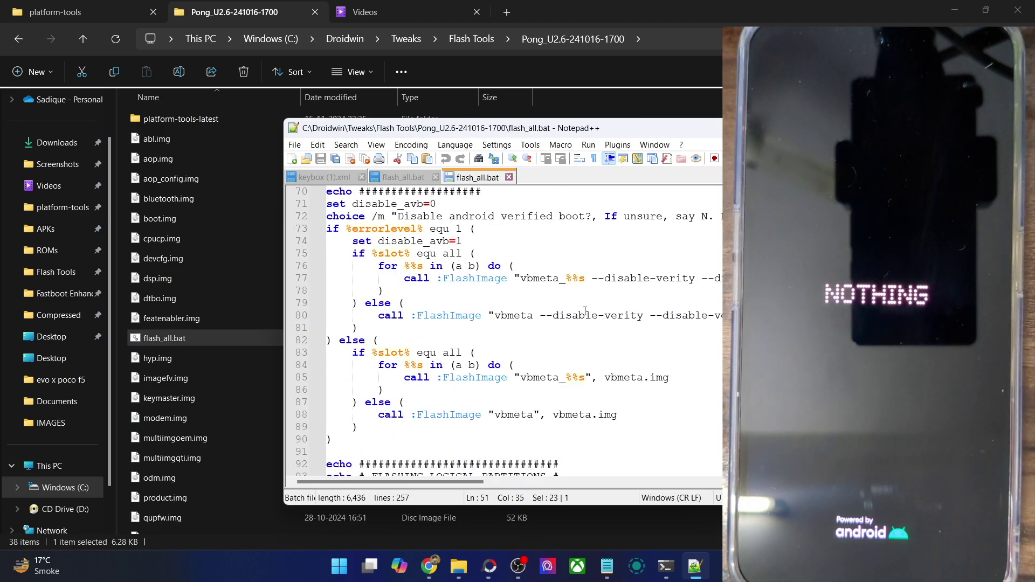
pyautogui.scroll(-3, 584, 311)
pyautogui.moveTo(371, 365); pyautogui.dragTo(533, 363)
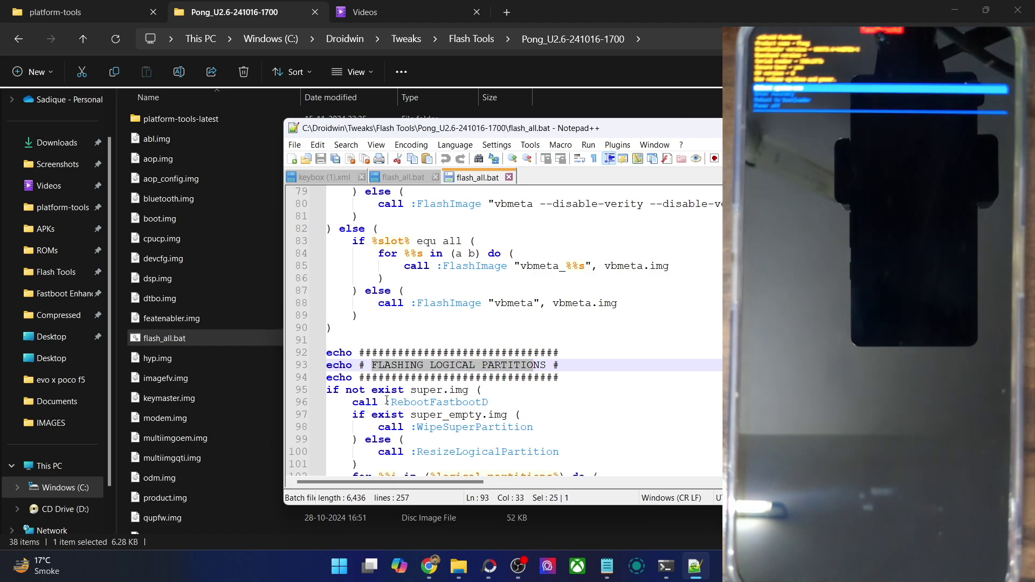
pyautogui.moveTo(391, 402); pyautogui.dragTo(462, 391)
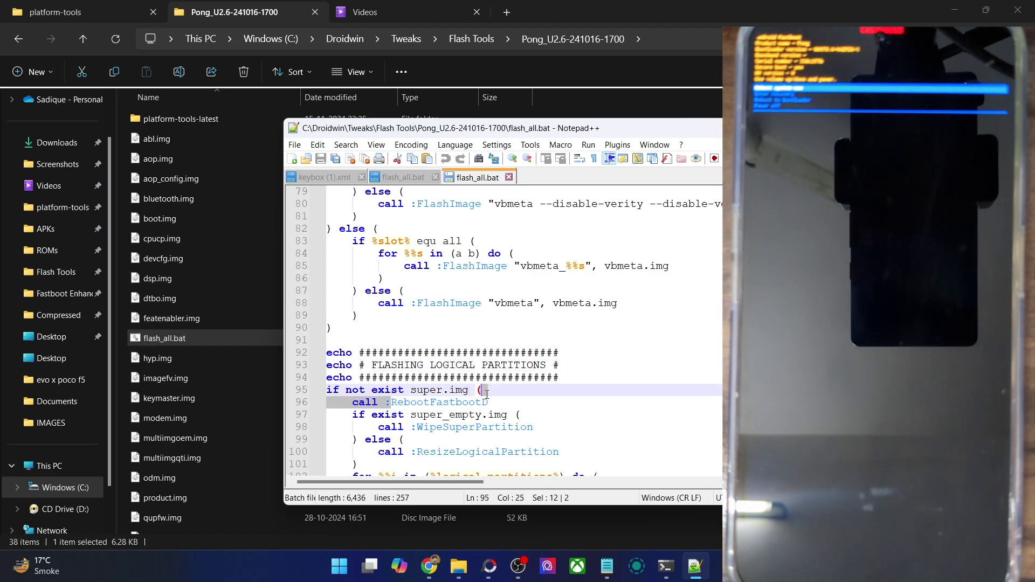
pyautogui.scroll(-2, 440, 397)
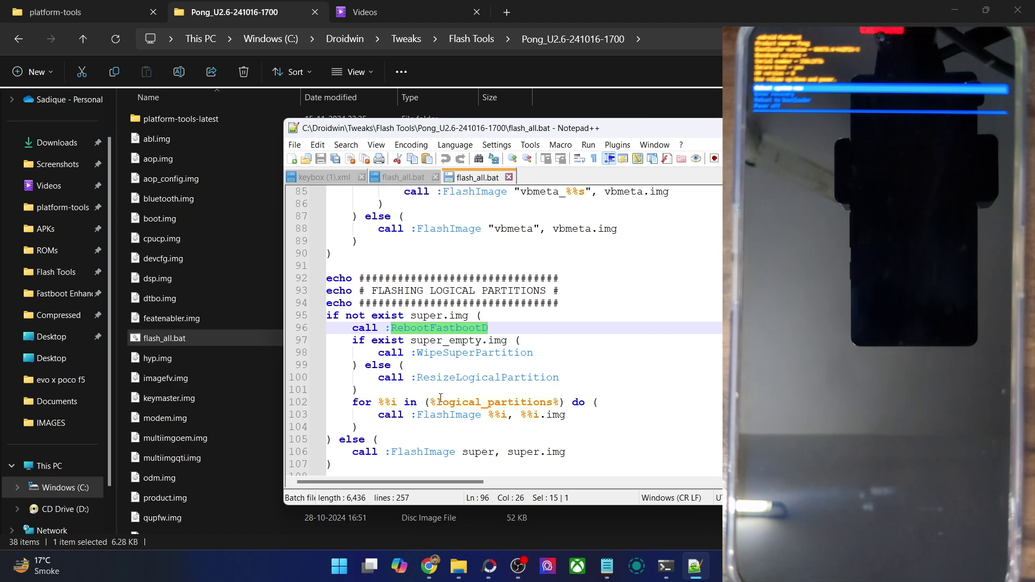
pyautogui.scroll(-3, 440, 398)
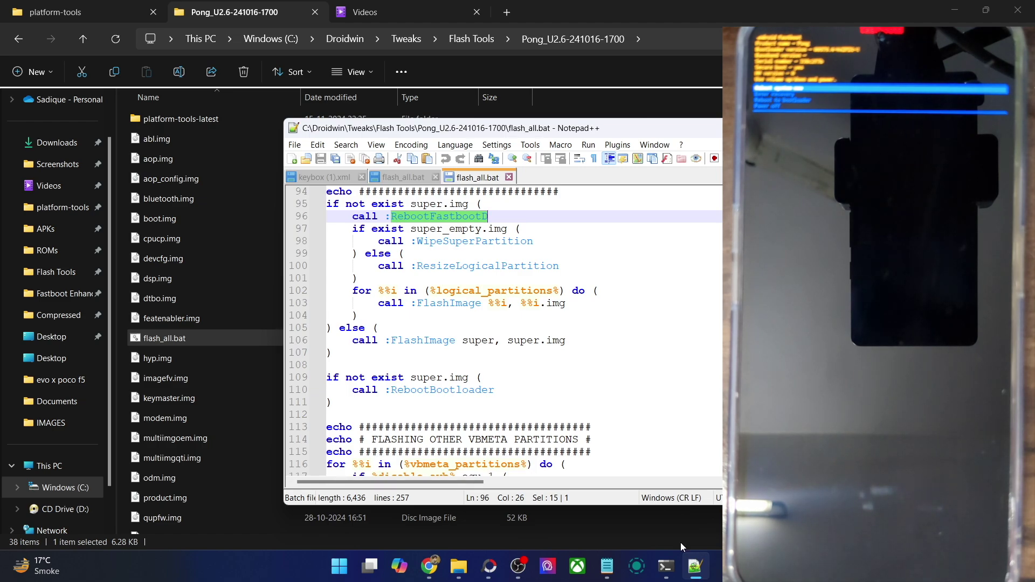
# Let the flasher finish, then answer Y to reboot the phone to system
pyautogui.moveTo(666, 566)
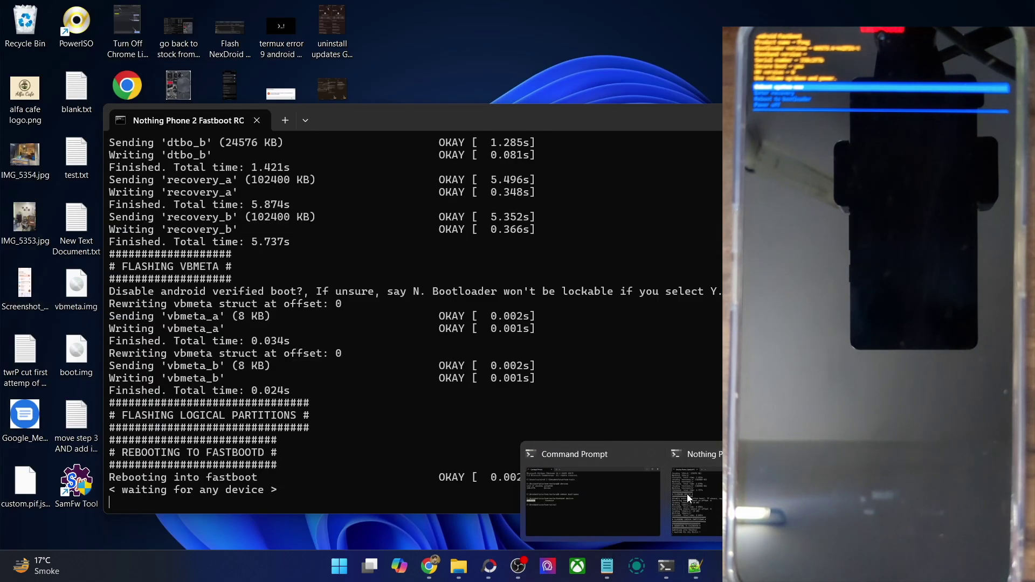
pyautogui.click(687, 493)
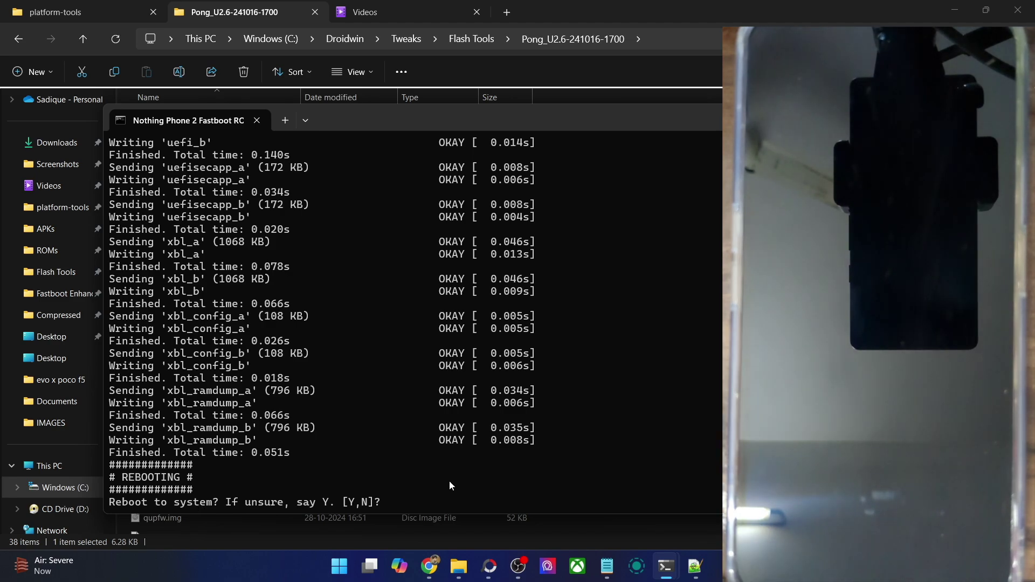
pyautogui.write('Y')
pyautogui.press('Return')
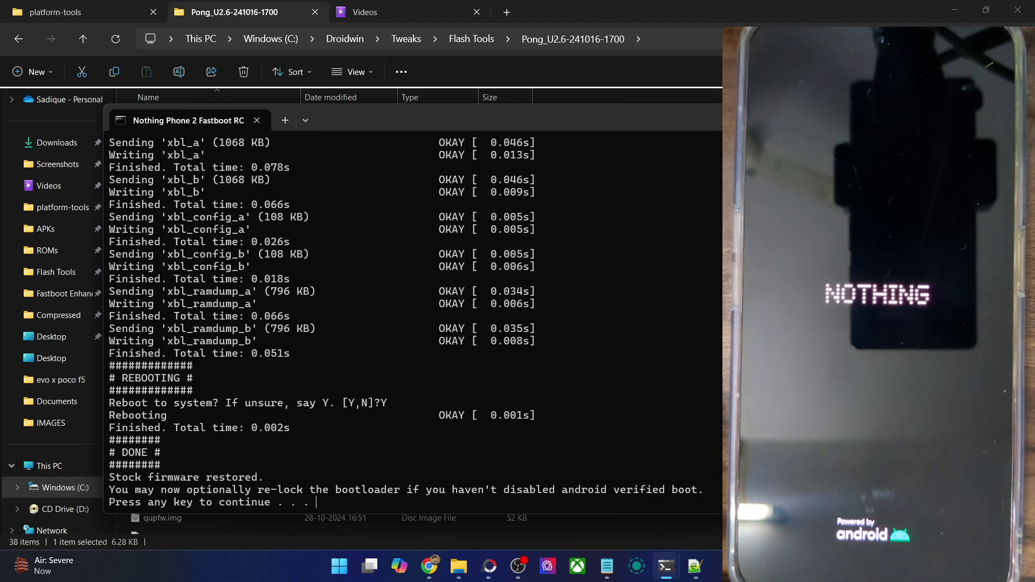
# Close the finished flasher and bring up the Go from Custom ROM guide in Chrome
pyautogui.press('Return')
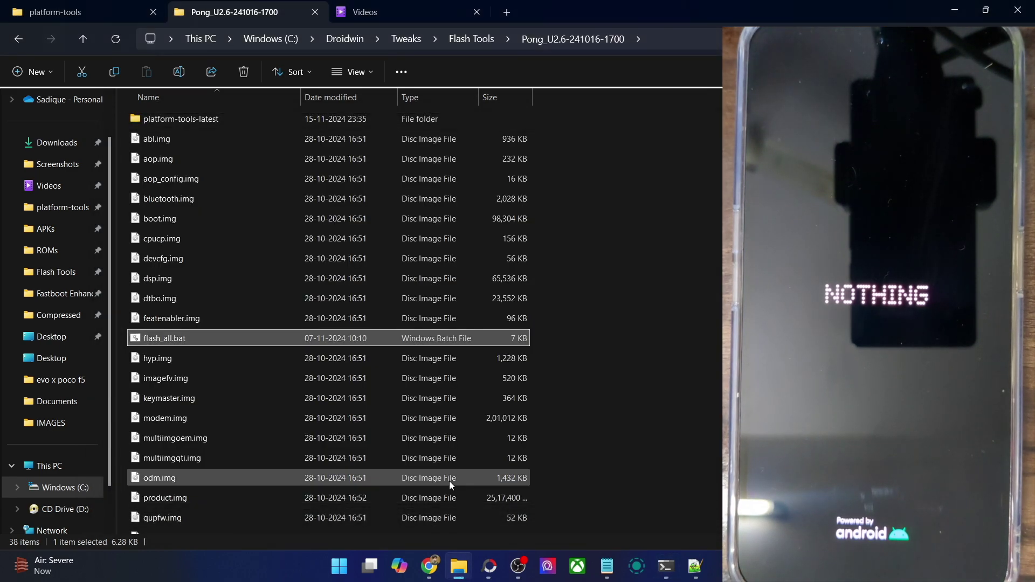
pyautogui.click(673, 349)
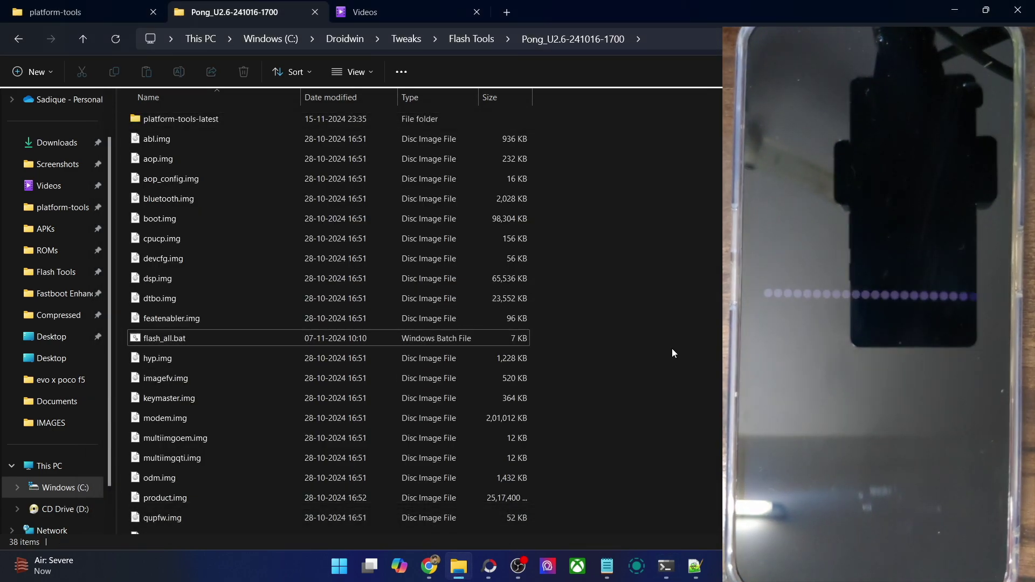
pyautogui.moveTo(429, 566)
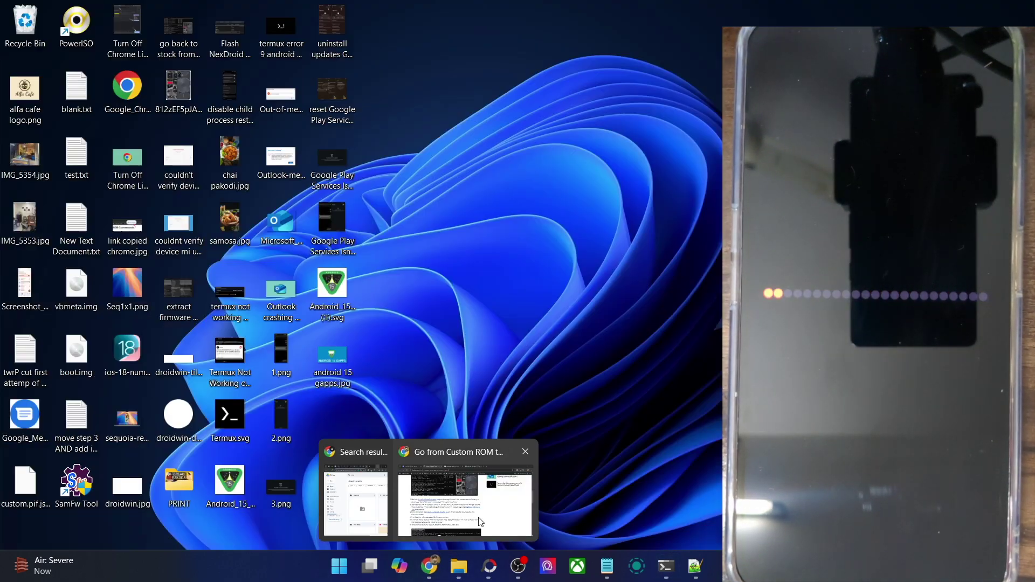
pyautogui.click(479, 522)
# Scroll the guide down to its final steps 7–9
pyautogui.scroll(5, 359, 338)
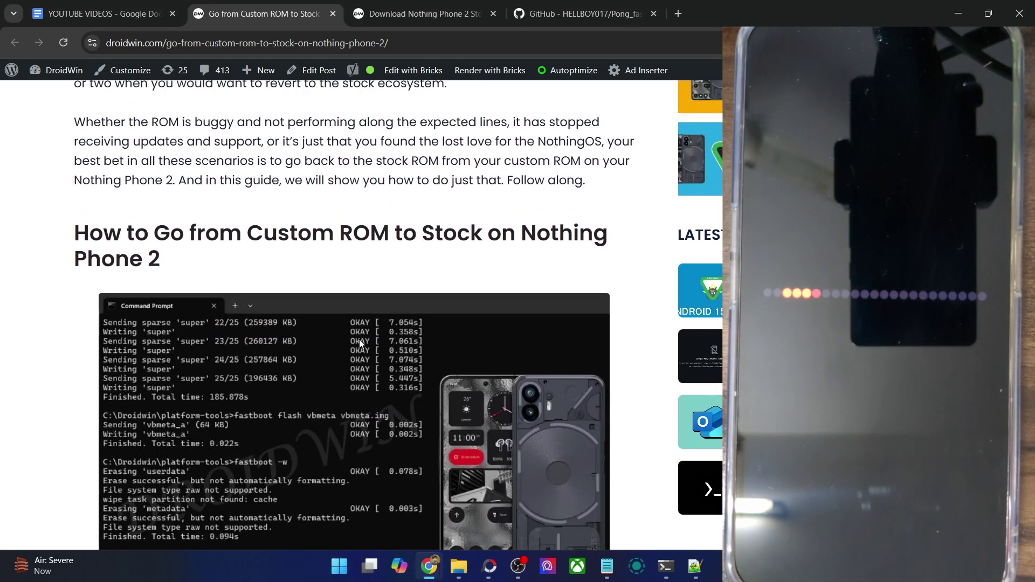
pyautogui.scroll(5, 358, 338)
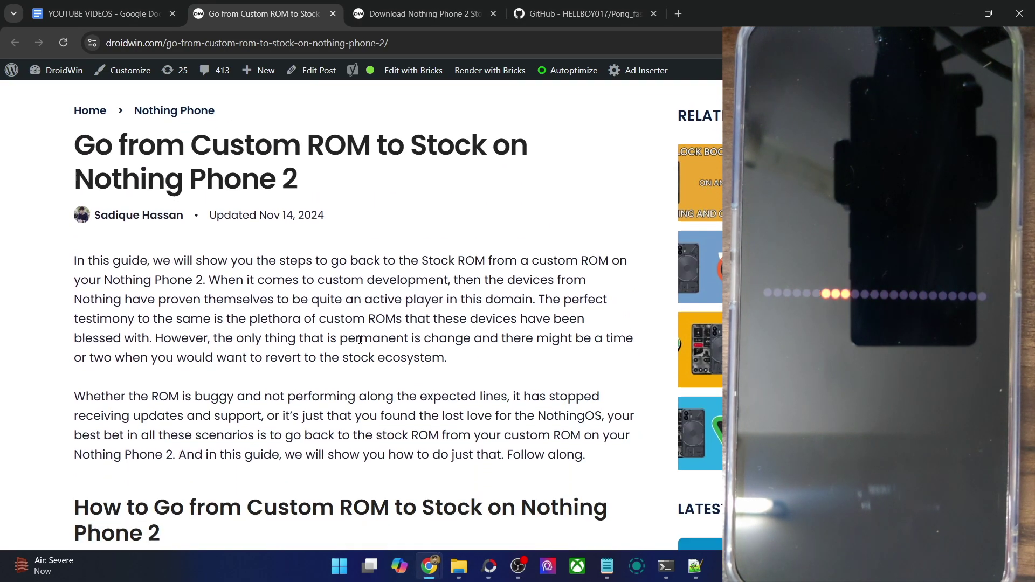
pyautogui.scroll(-1, 360, 339)
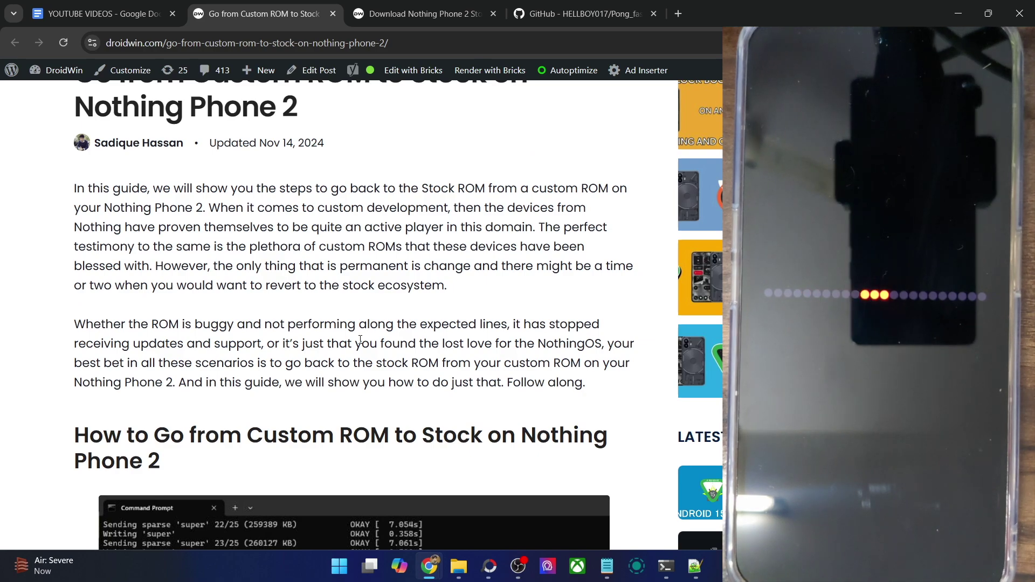
pyautogui.scroll(-3, 360, 339)
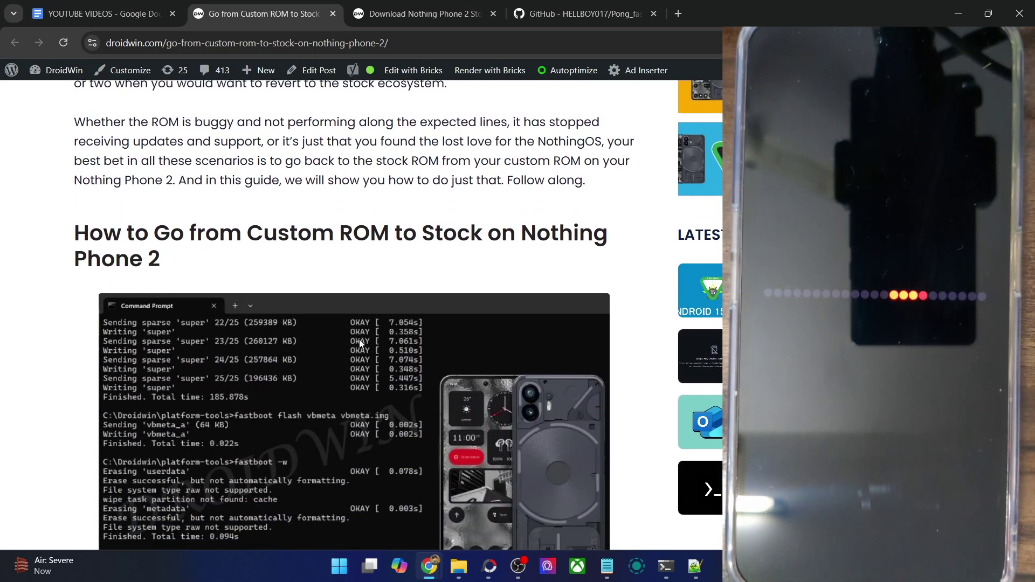
pyautogui.scroll(-4, 359, 339)
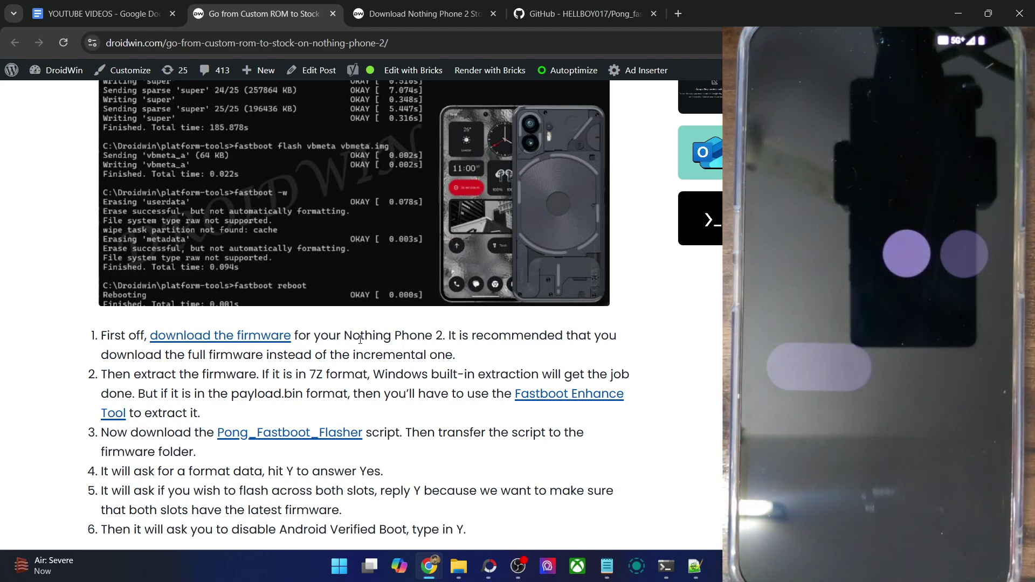
pyautogui.scroll(-8, 411, 388)
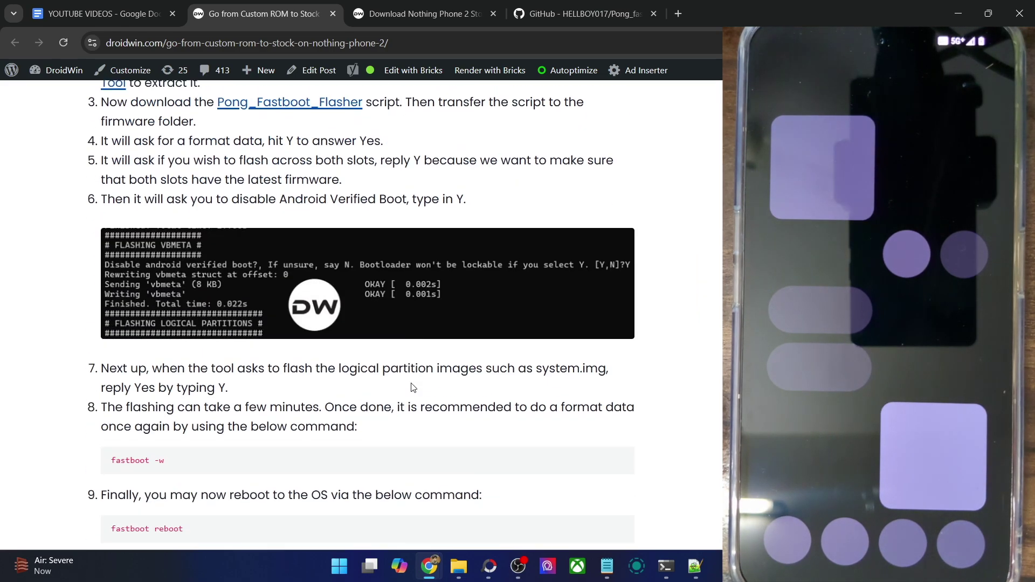